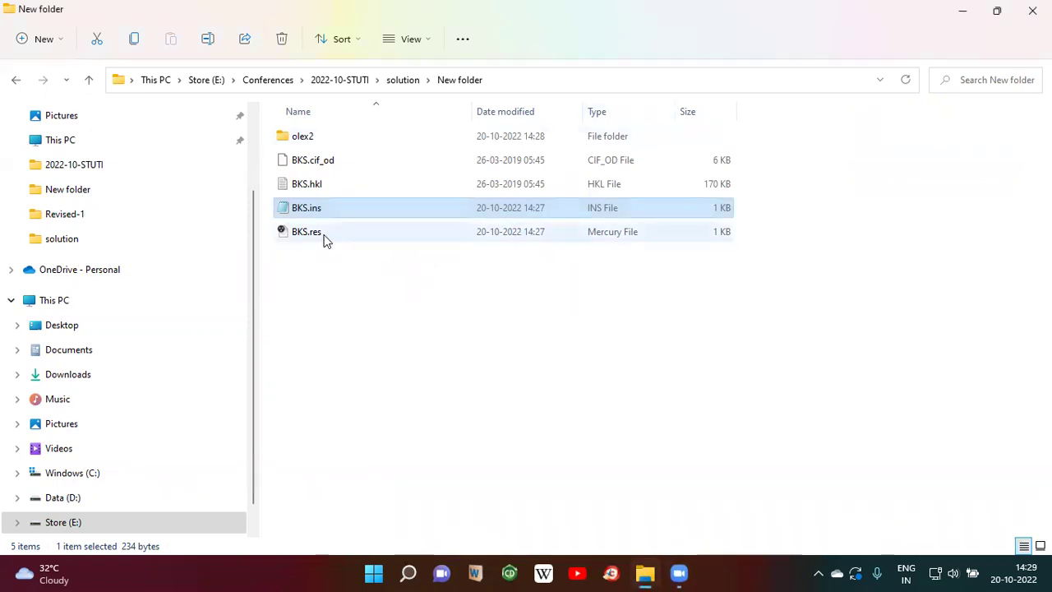
- Delete the BKS.res file from the New folder directory
{"action": "left_click", "coordinate": [345, 259]}
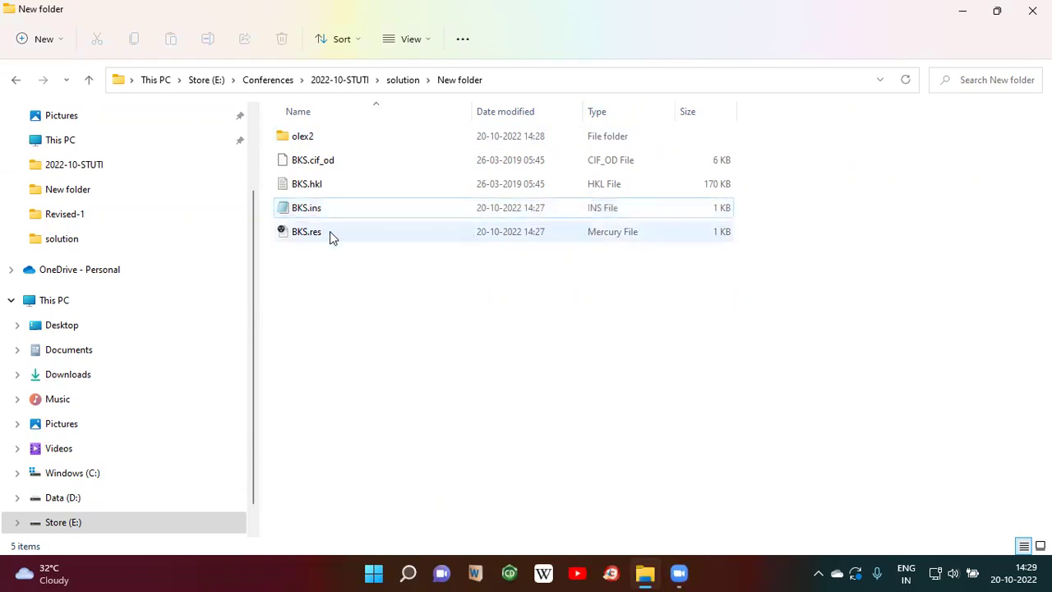
{"action": "left_click", "coordinate": [332, 185]}
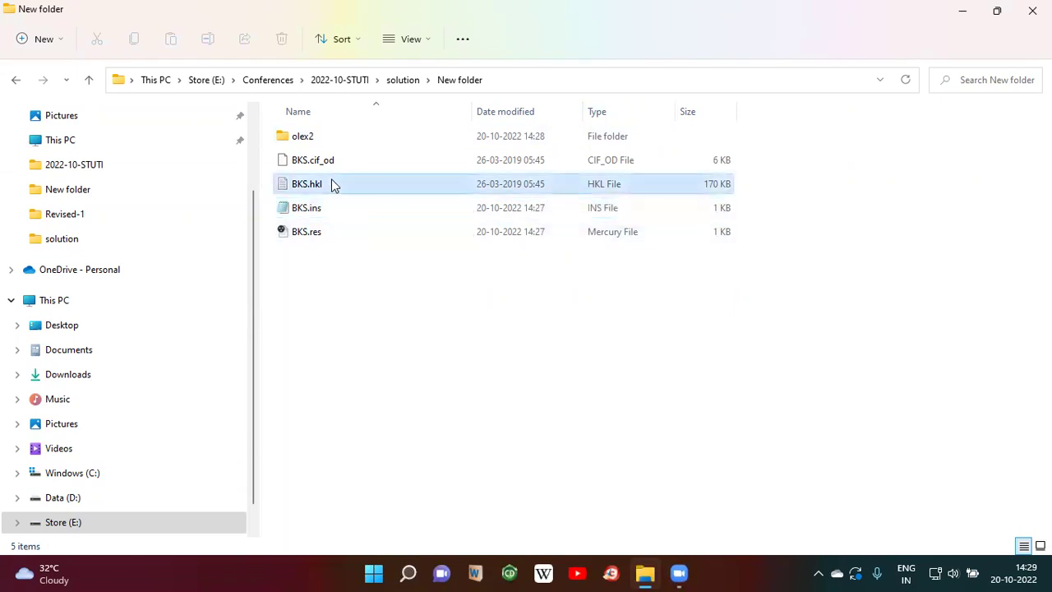
{"action": "left_click", "coordinate": [331, 209]}
{"action": "left_click", "coordinate": [332, 186]}
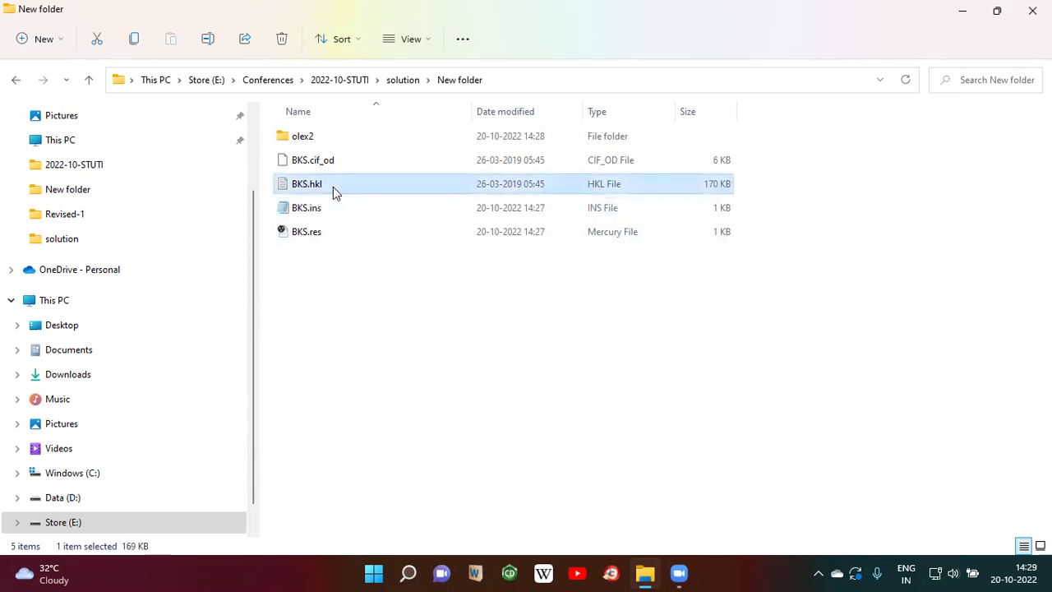
{"action": "left_click", "coordinate": [333, 210]}
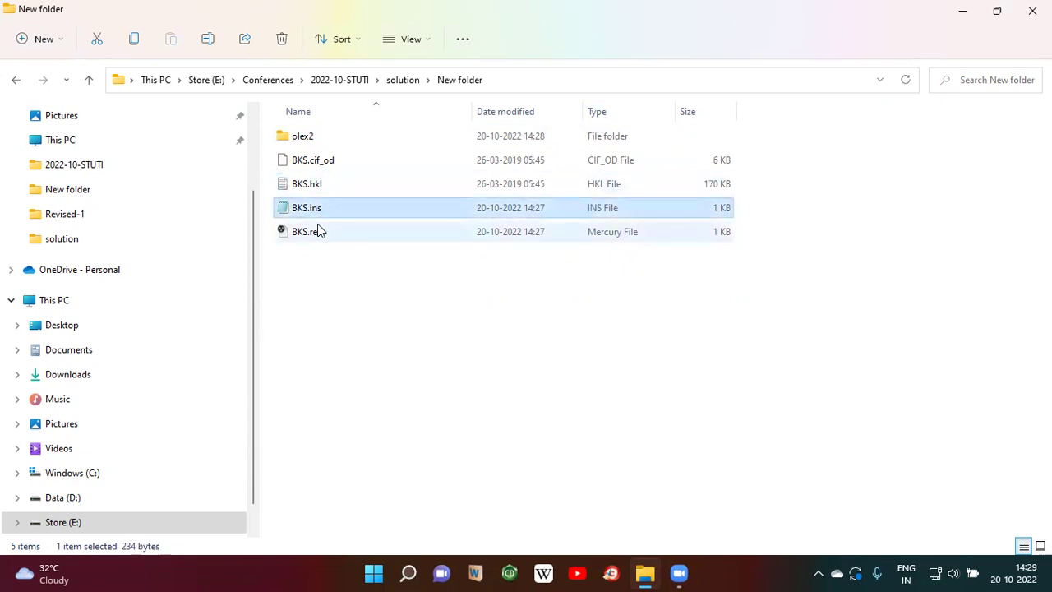
{"action": "left_click", "coordinate": [305, 231]}
{"action": "key", "text": "Delete"}
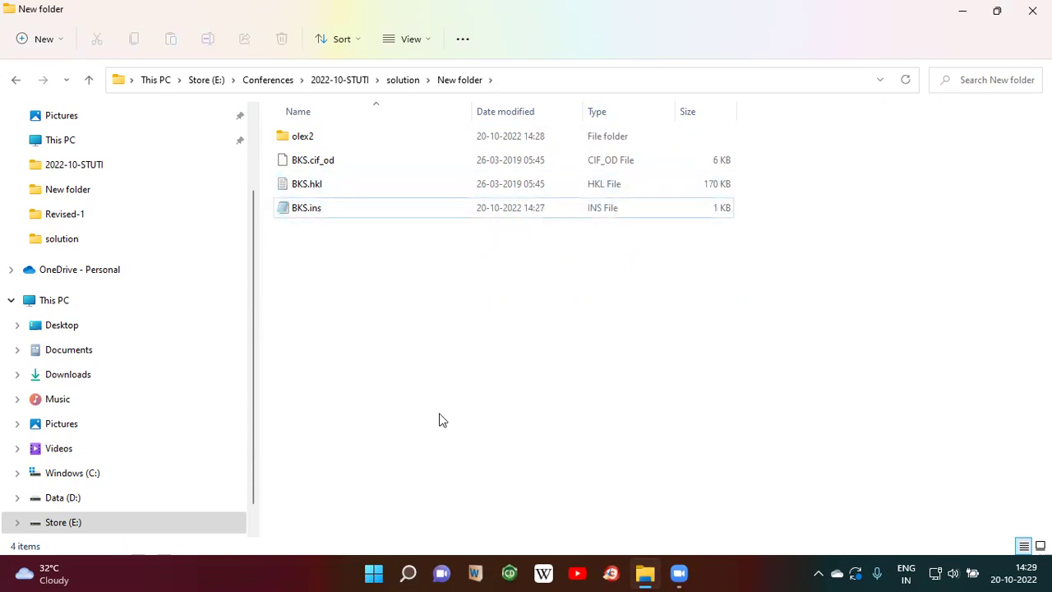
- Open the BKS.ins file with Olex2-1.3
{"action": "left_click", "coordinate": [322, 210]}
{"action": "right_click", "coordinate": [322, 210]}
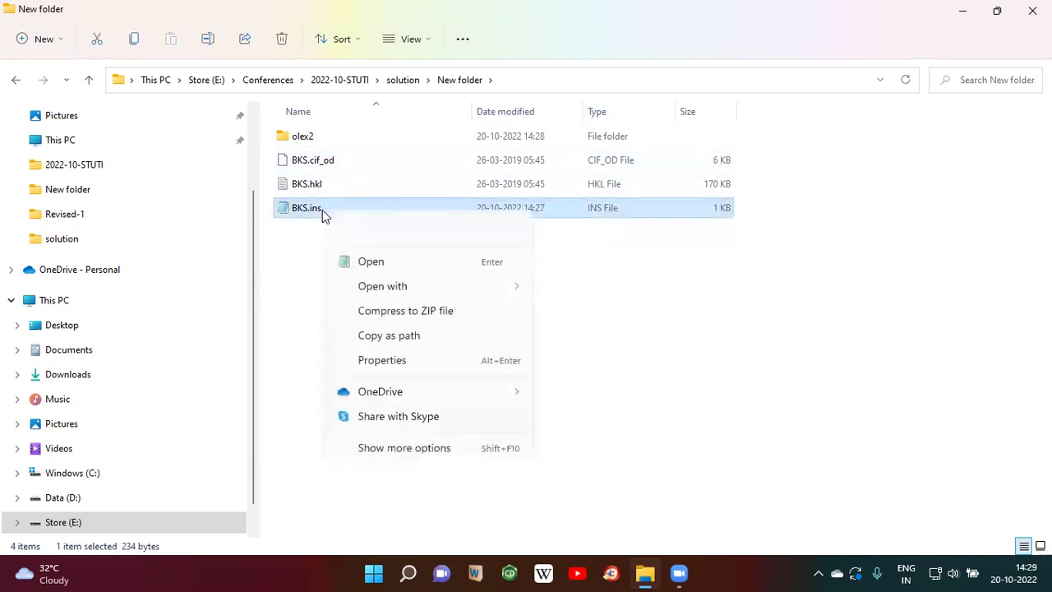
{"action": "mouse_move", "coordinate": [491, 294]}
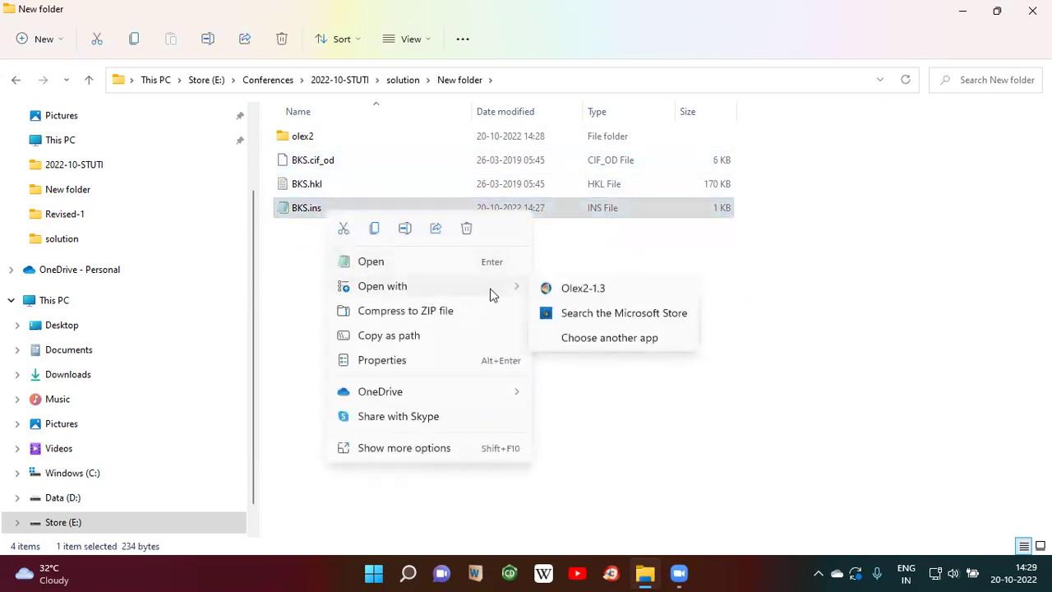
{"action": "left_click", "coordinate": [579, 289]}
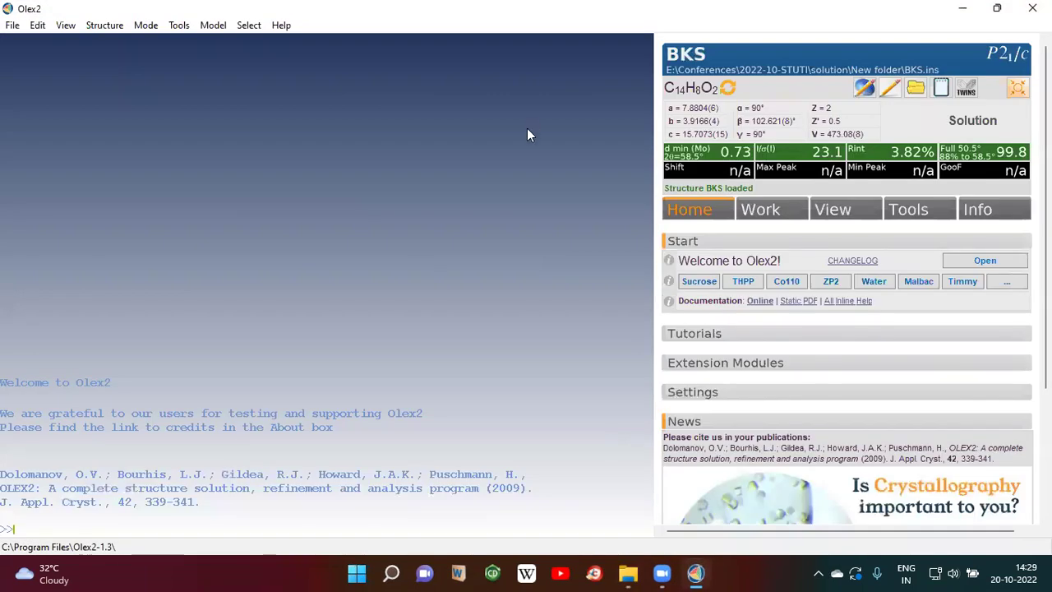
- Solve the BKS structure from BKS.hkl using olex2.solve with the Charge Flipping method in space group P21/c
{"action": "left_click", "coordinate": [776, 215]}
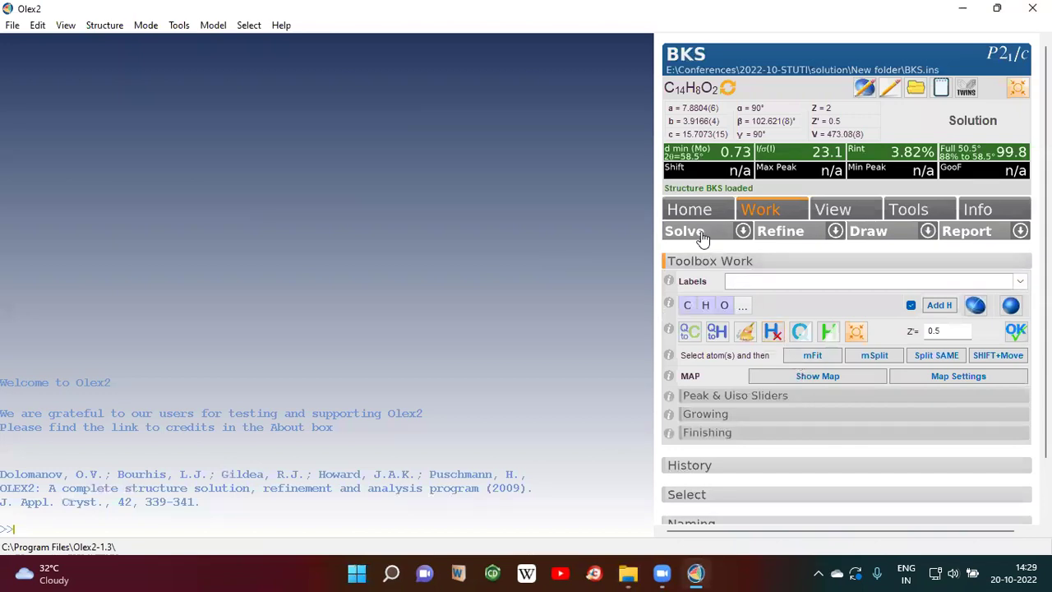
{"action": "left_click", "coordinate": [741, 232]}
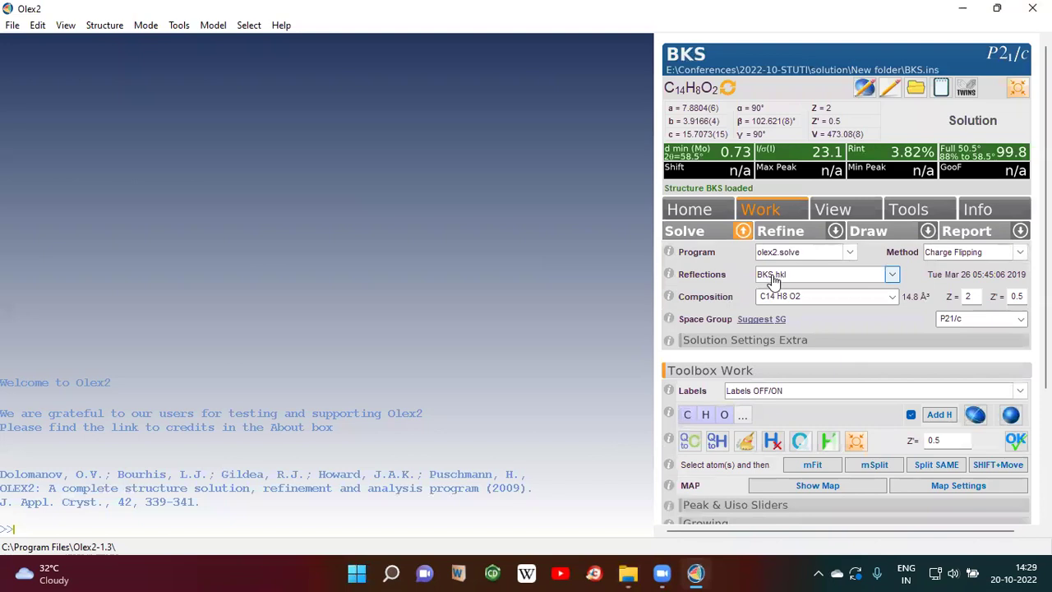
{"action": "left_click", "coordinate": [693, 234]}
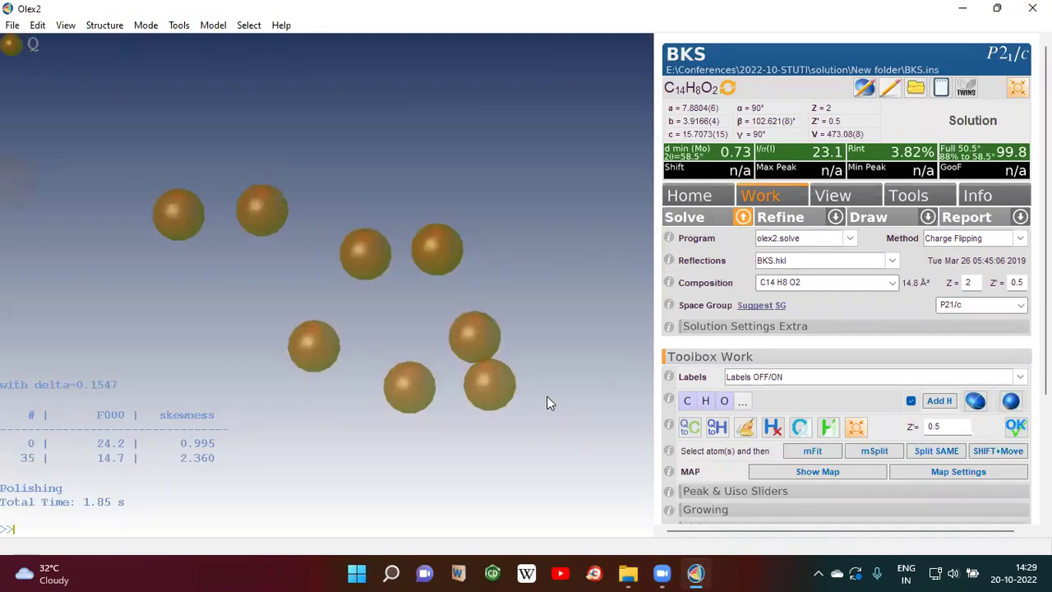
- Orient the solved structure and display the bonds between the Q peaks together with their labels
{"action": "left_click_drag", "start_coordinate": [540, 205], "coordinate": [528, 315]}
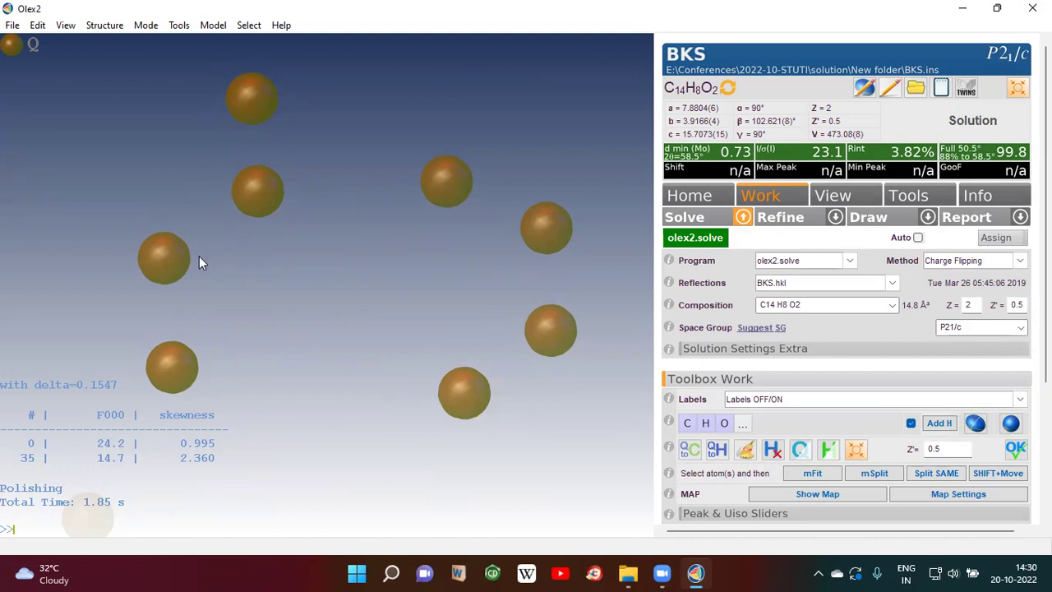
{"action": "mouse_move", "coordinate": [342, 336]}
{"action": "left_mouse_down"}
{"action": "mouse_move", "coordinate": [341, 249]}
{"action": "mouse_move", "coordinate": [349, 342]}
{"action": "left_mouse_up"}
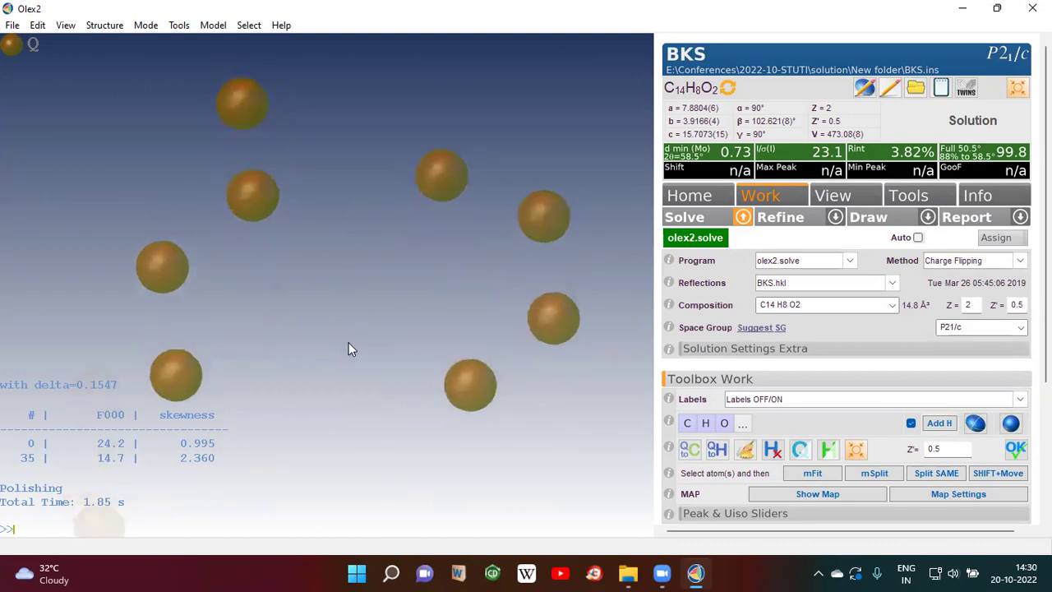
{"action": "left_click", "coordinate": [801, 451]}
{"action": "mouse_move", "coordinate": [512, 428]}
{"action": "left_mouse_down"}
{"action": "mouse_move", "coordinate": [450, 466]}
{"action": "mouse_move", "coordinate": [469, 466]}
{"action": "mouse_move", "coordinate": [259, 345]}
{"action": "left_mouse_up"}
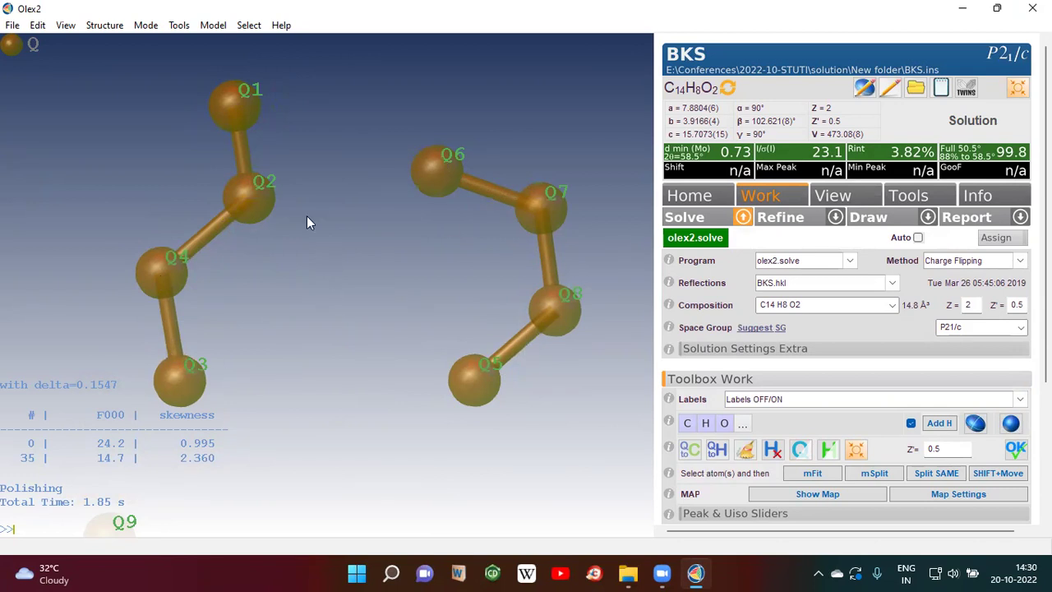
- Compare the Q peak intensities and assign peak Q1 as oxygen
{"action": "mouse_move", "coordinate": [242, 108]}
{"action": "mouse_move", "coordinate": [252, 201]}
{"action": "mouse_move", "coordinate": [437, 179]}
{"action": "mouse_move", "coordinate": [437, 161]}
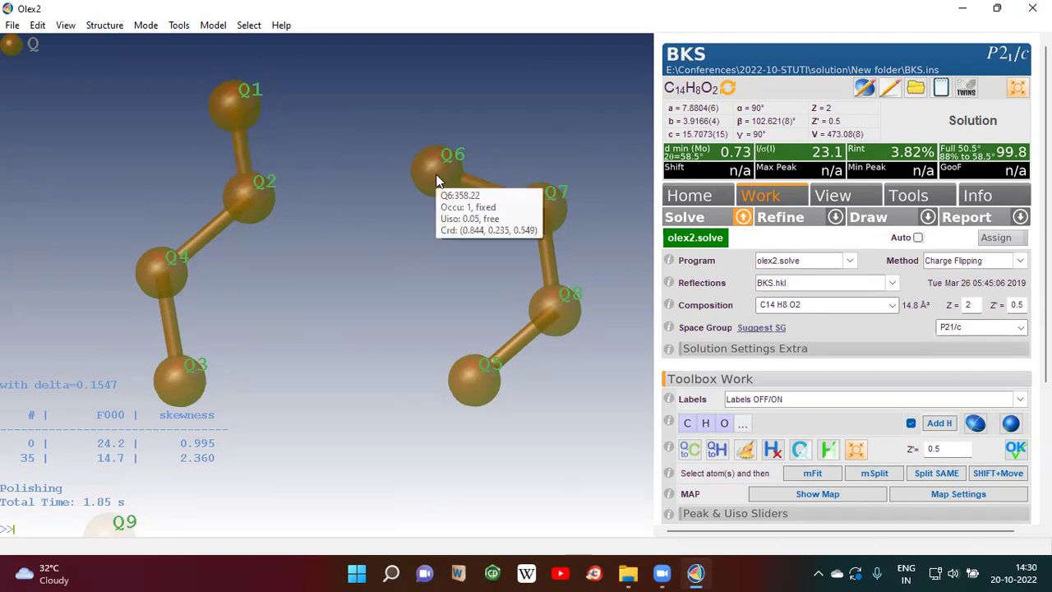
{"action": "mouse_move", "coordinate": [573, 317]}
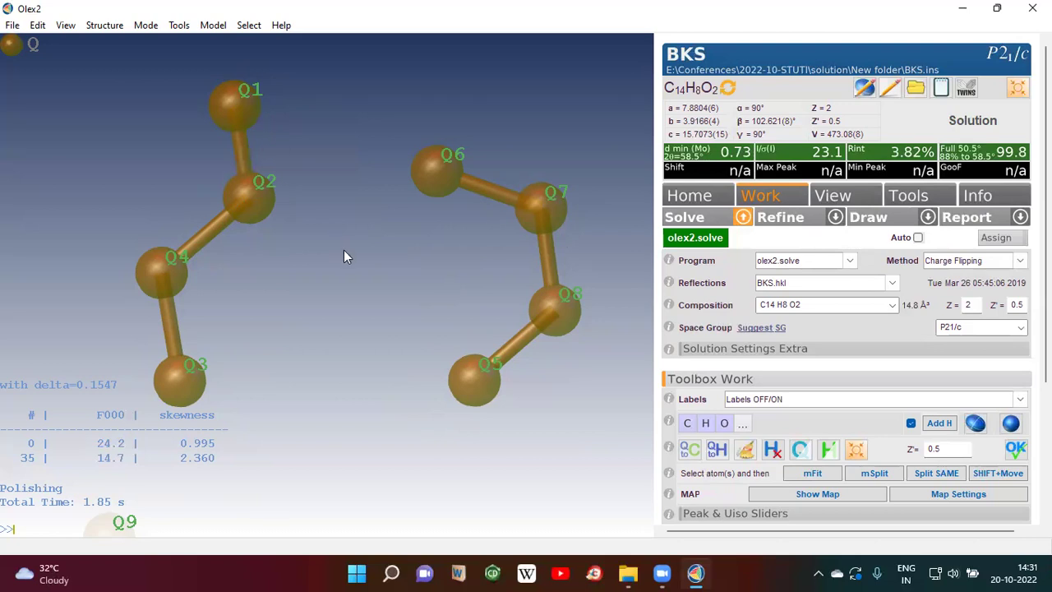
{"action": "left_click", "coordinate": [239, 112]}
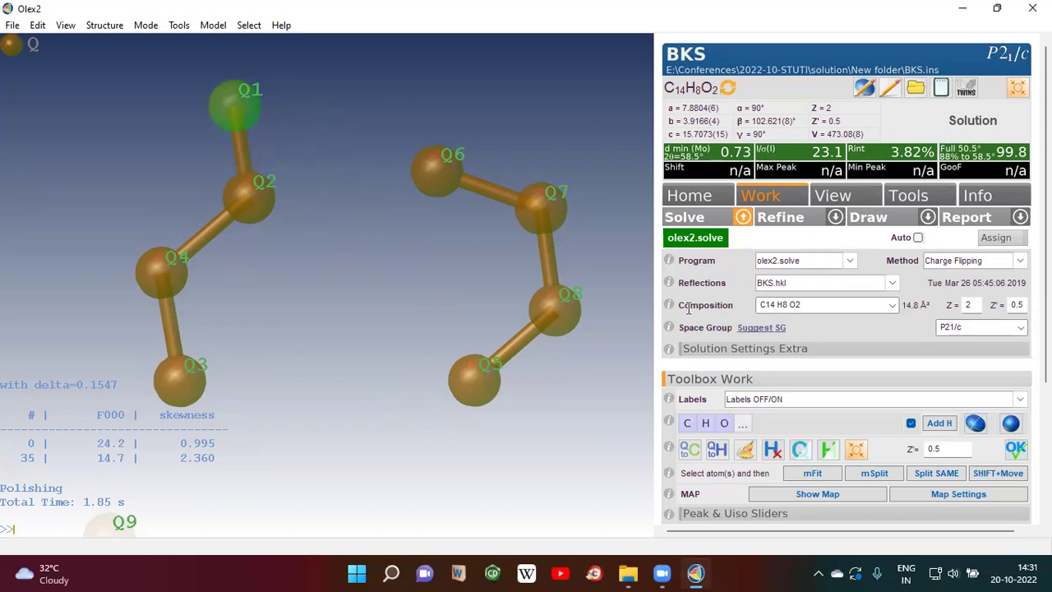
{"action": "left_click", "coordinate": [724, 422]}
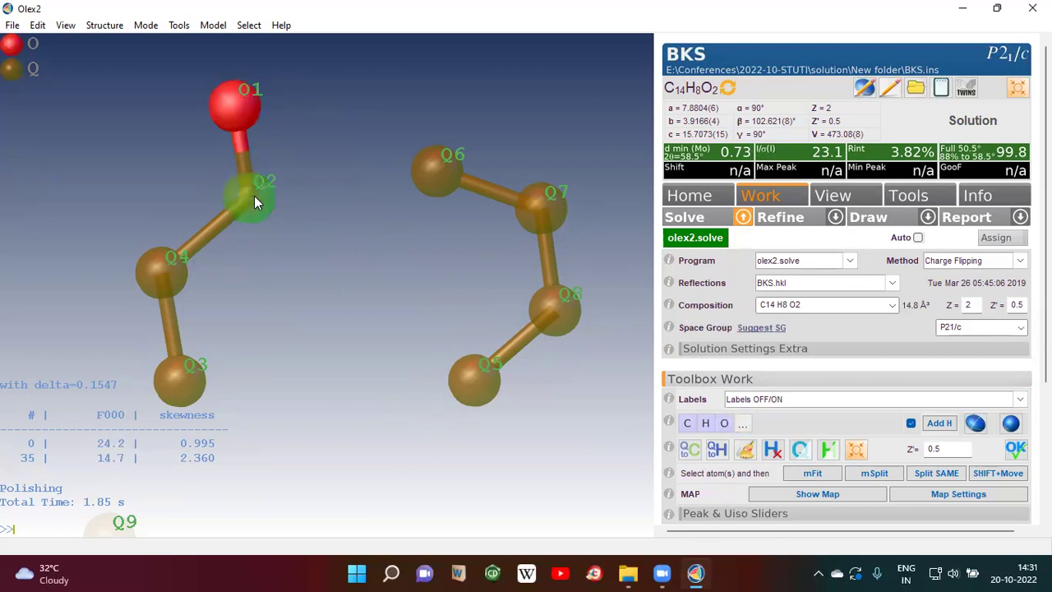
- Select peaks Q2 to Q8 and assign them all as carbon
{"action": "left_click", "coordinate": [180, 376]}
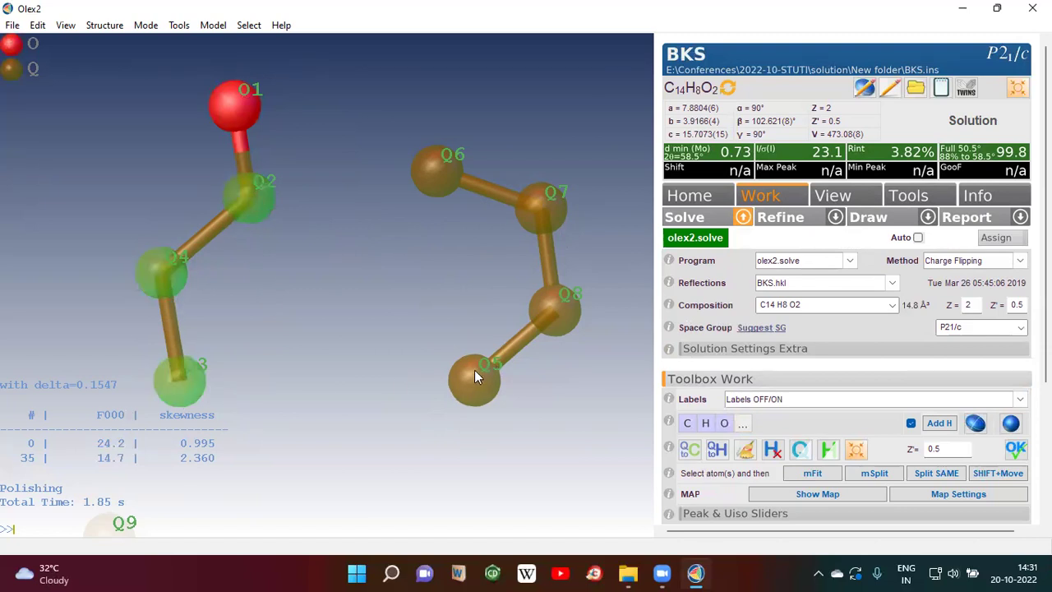
{"action": "left_click", "coordinate": [474, 373]}
{"action": "left_click", "coordinate": [556, 309]}
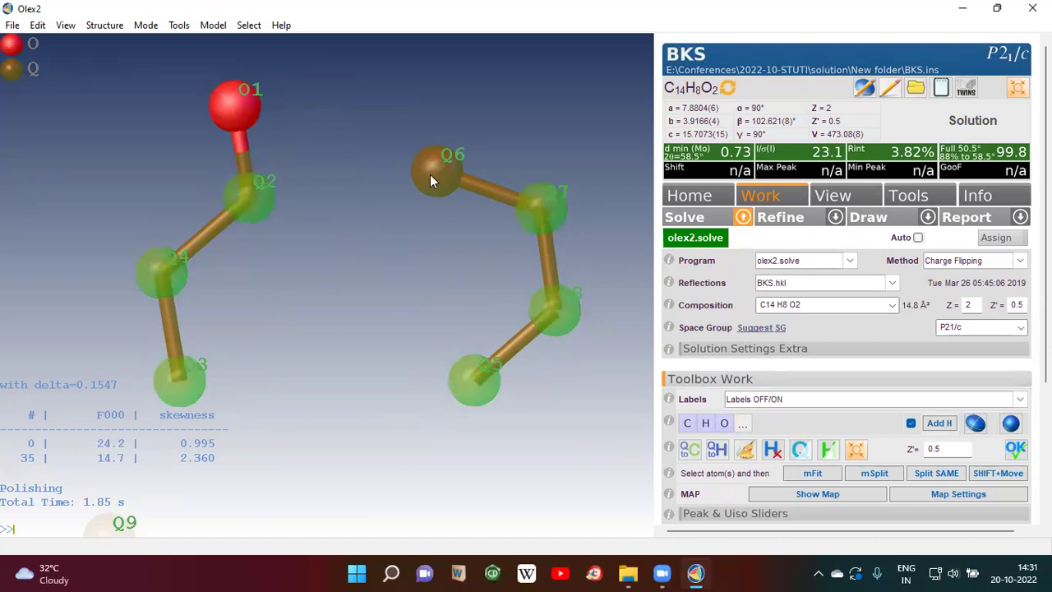
{"action": "left_click", "coordinate": [687, 424]}
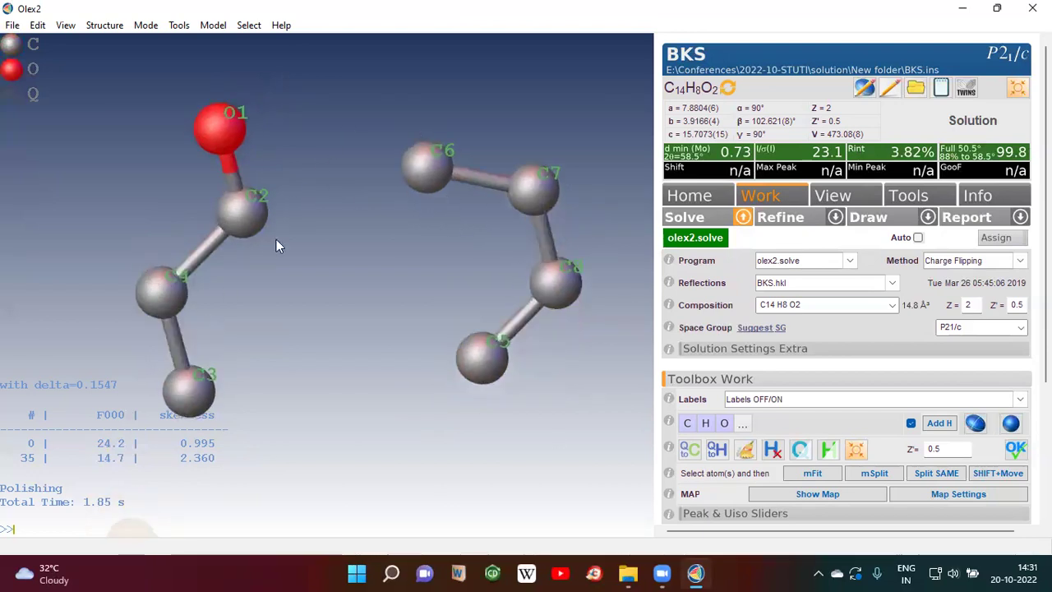
- Assemble the separate fragments into one connected molecule with the symmetry tools and inspect it from several angles
{"action": "left_click", "coordinate": [832, 196]}
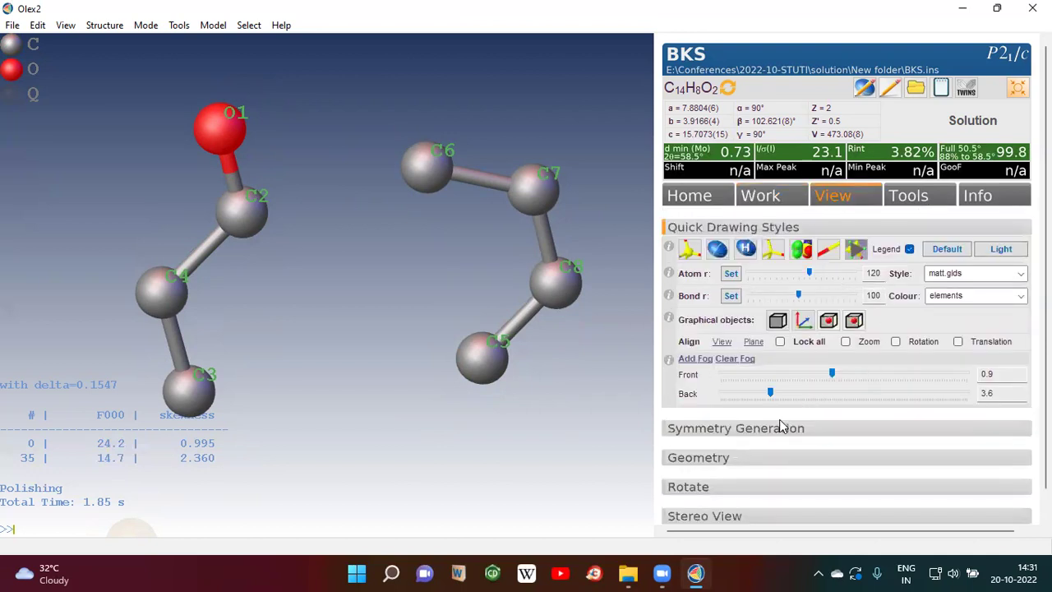
{"action": "left_click", "coordinate": [733, 429]}
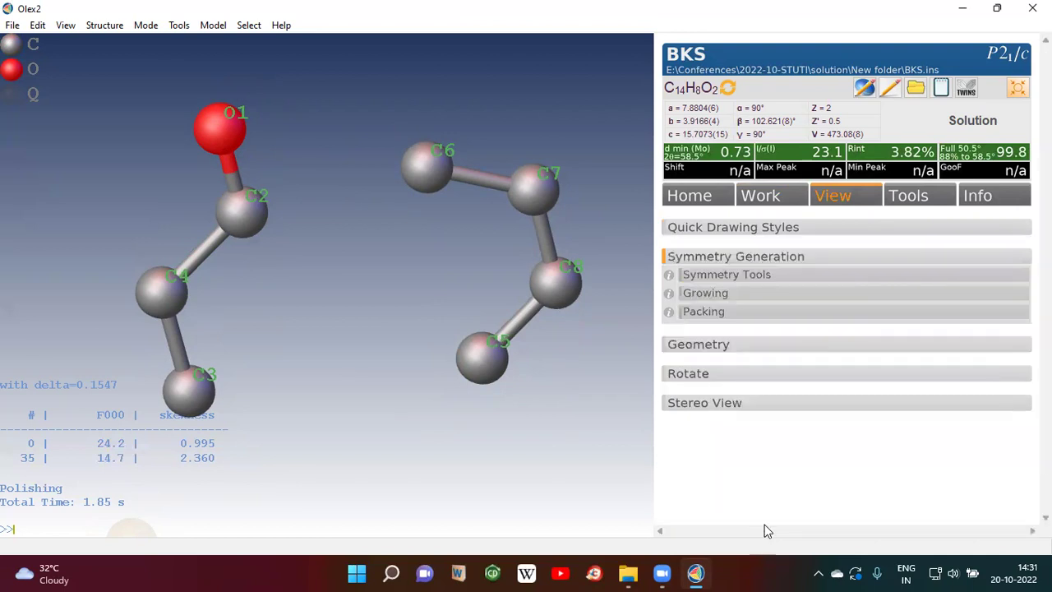
{"action": "left_click", "coordinate": [742, 279]}
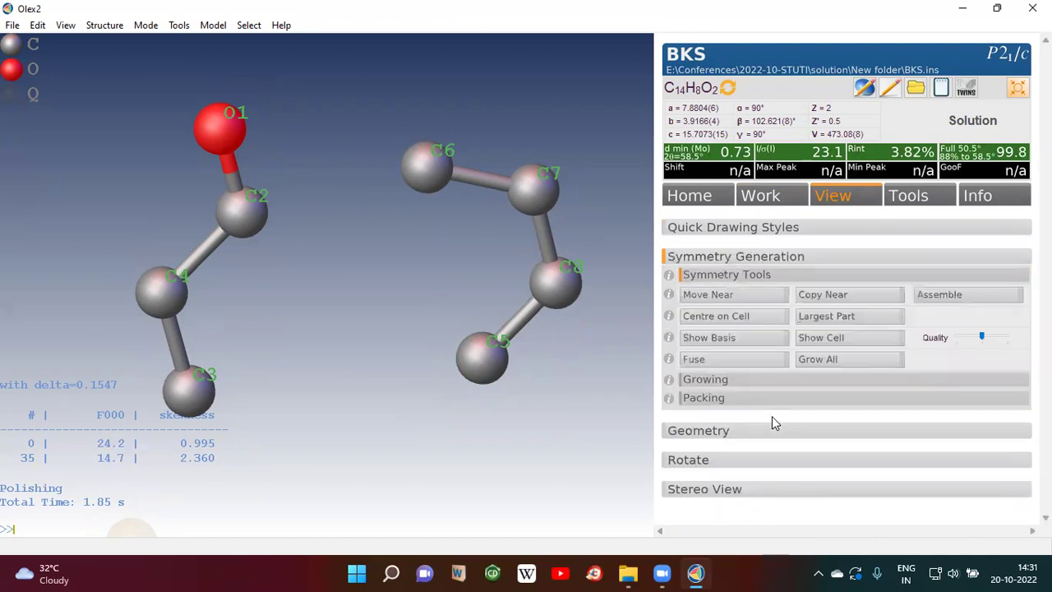
{"action": "left_click", "coordinate": [939, 300]}
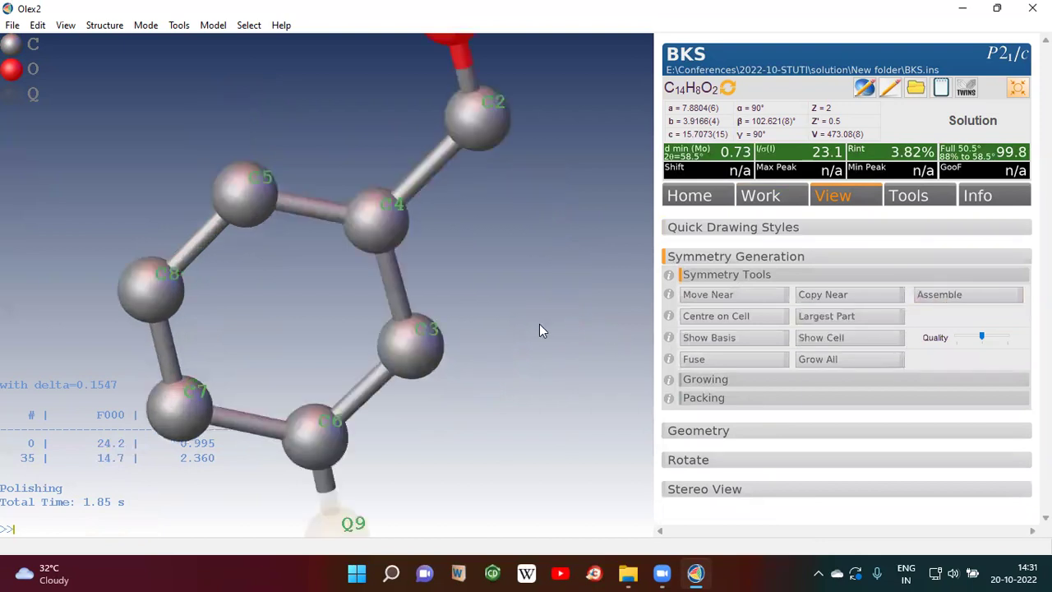
{"action": "left_click_drag", "start_coordinate": [539, 324], "coordinate": [600, 287]}
{"action": "left_click_drag", "start_coordinate": [561, 366], "coordinate": [530, 300]}
{"action": "left_click_drag", "start_coordinate": [473, 220], "coordinate": [435, 264]}
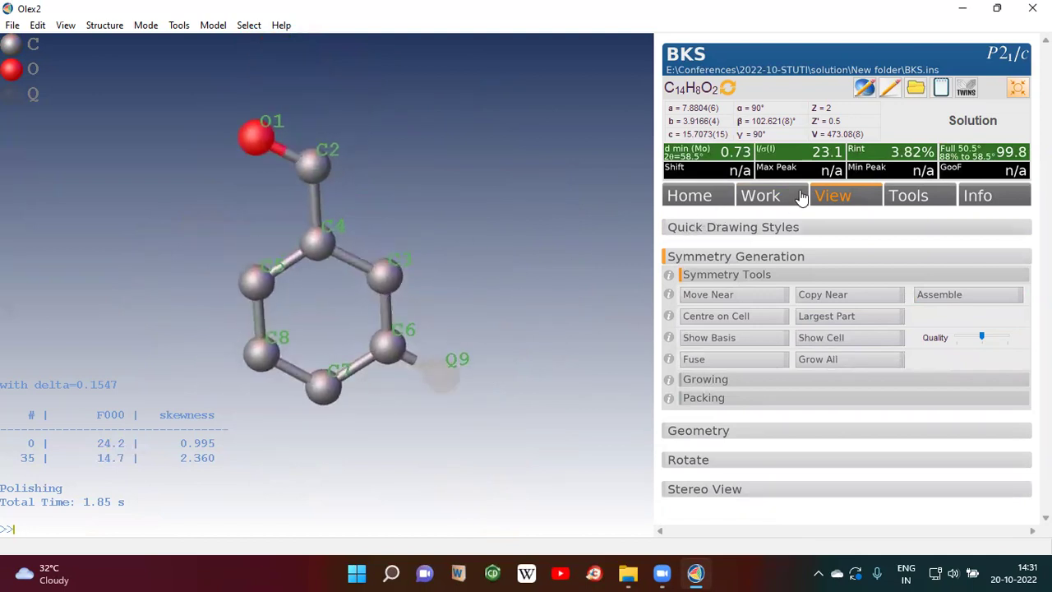
- Refine the assembled structure with ShelXL using the L.S. method and 4 cycles
{"action": "left_click", "coordinate": [758, 202]}
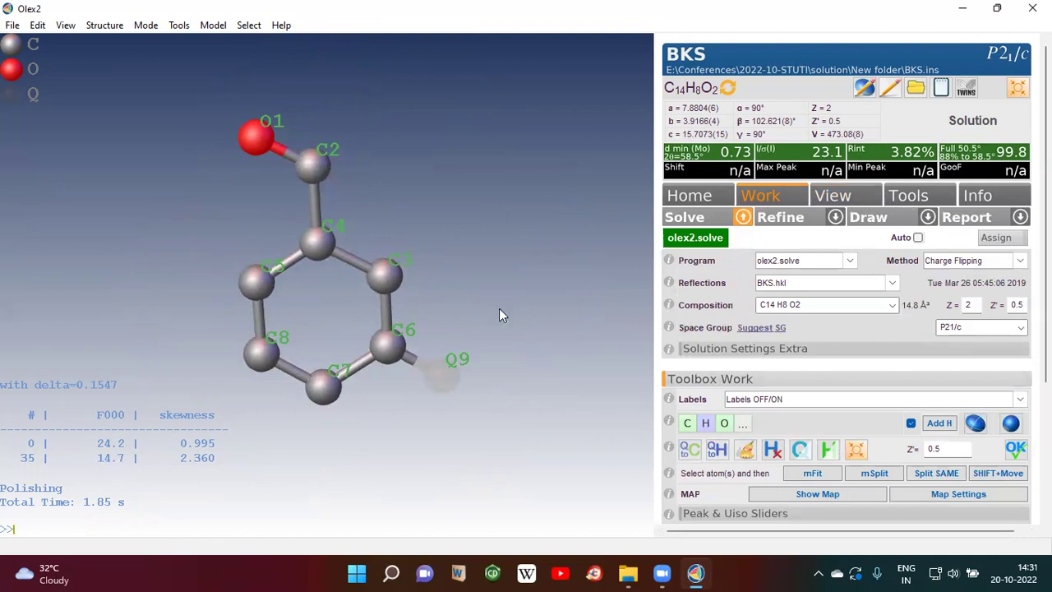
{"action": "mouse_move", "coordinate": [498, 308]}
{"action": "left_mouse_down"}
{"action": "mouse_move", "coordinate": [520, 255]}
{"action": "mouse_move", "coordinate": [479, 315]}
{"action": "mouse_move", "coordinate": [498, 291]}
{"action": "left_mouse_up"}
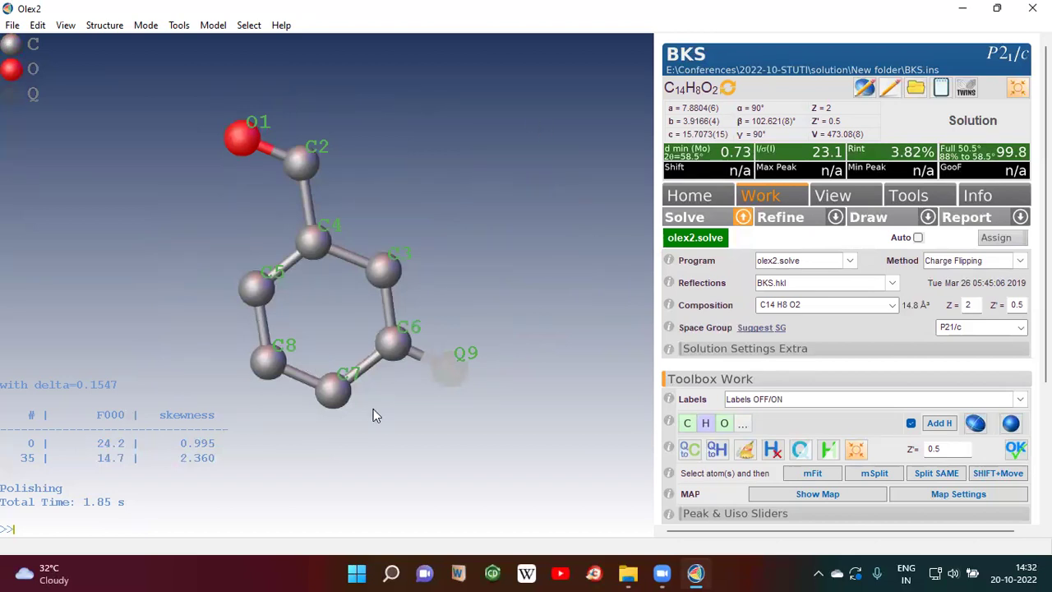
{"action": "left_click", "coordinate": [800, 222]}
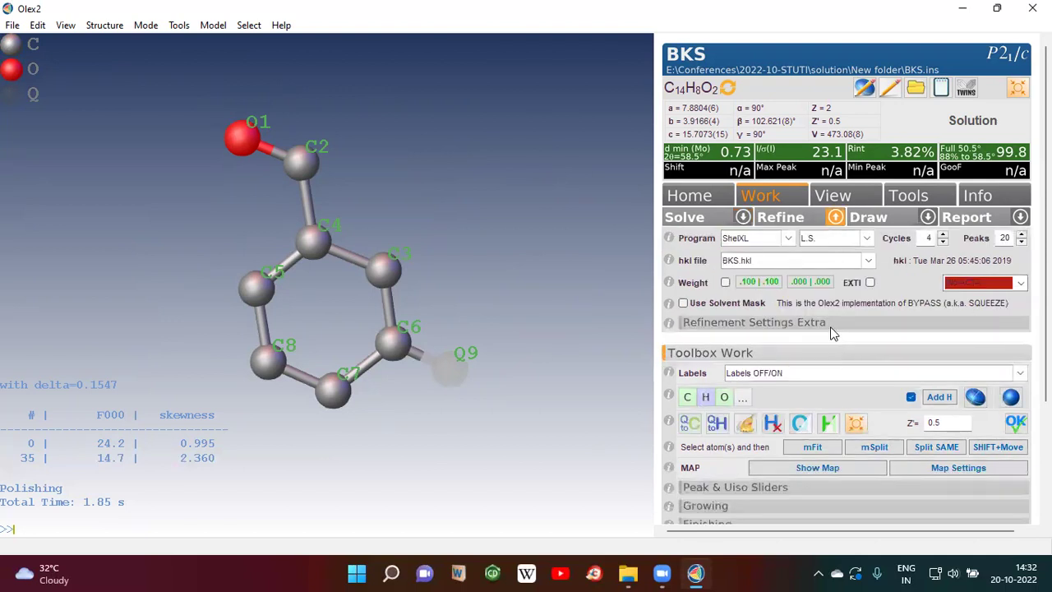
{"action": "left_click", "coordinate": [787, 238]}
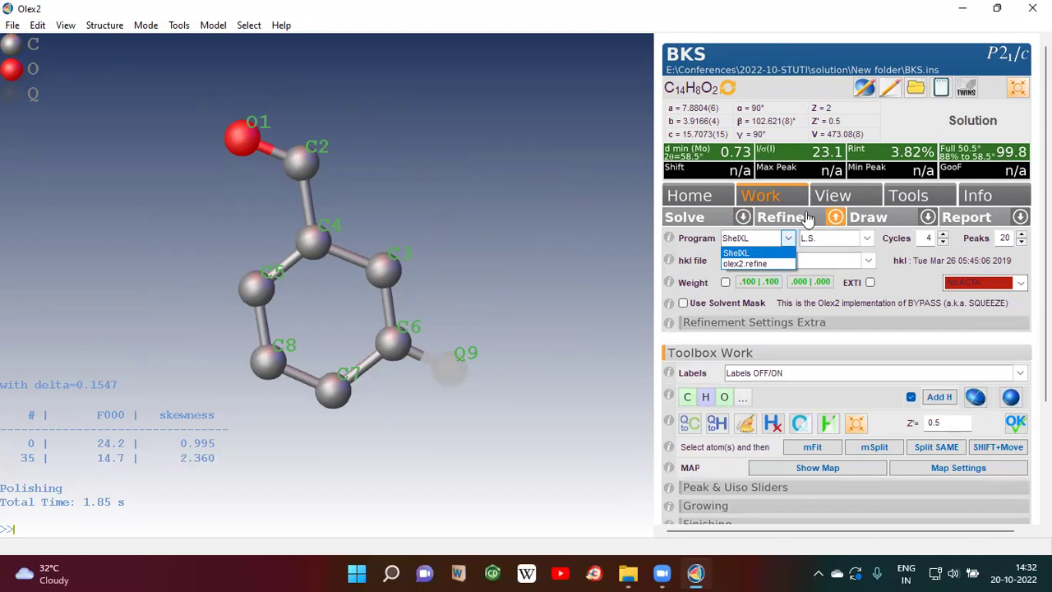
{"action": "left_click", "coordinate": [748, 253]}
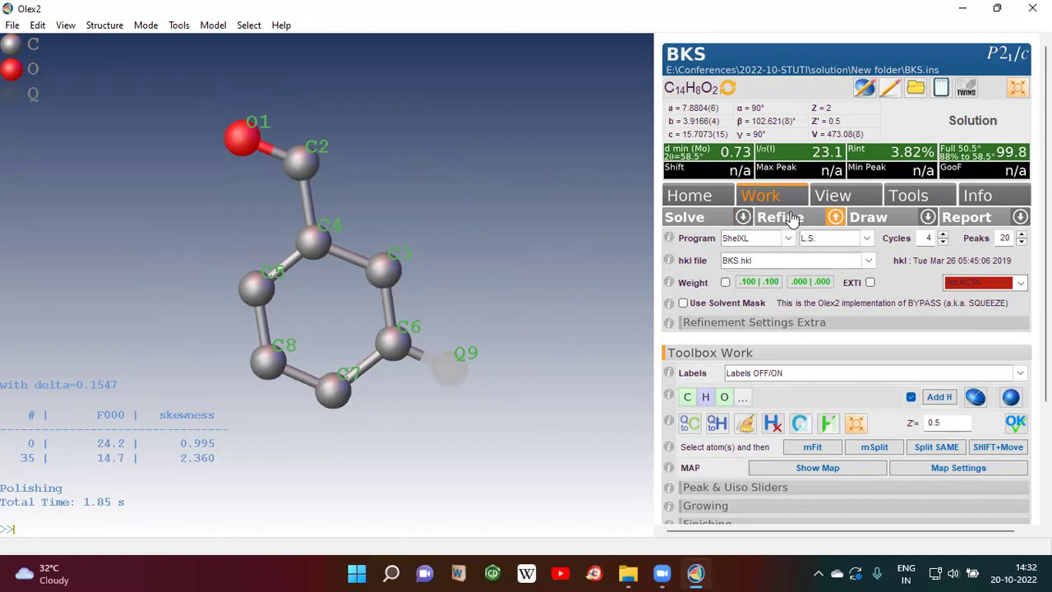
{"action": "left_click", "coordinate": [791, 217]}
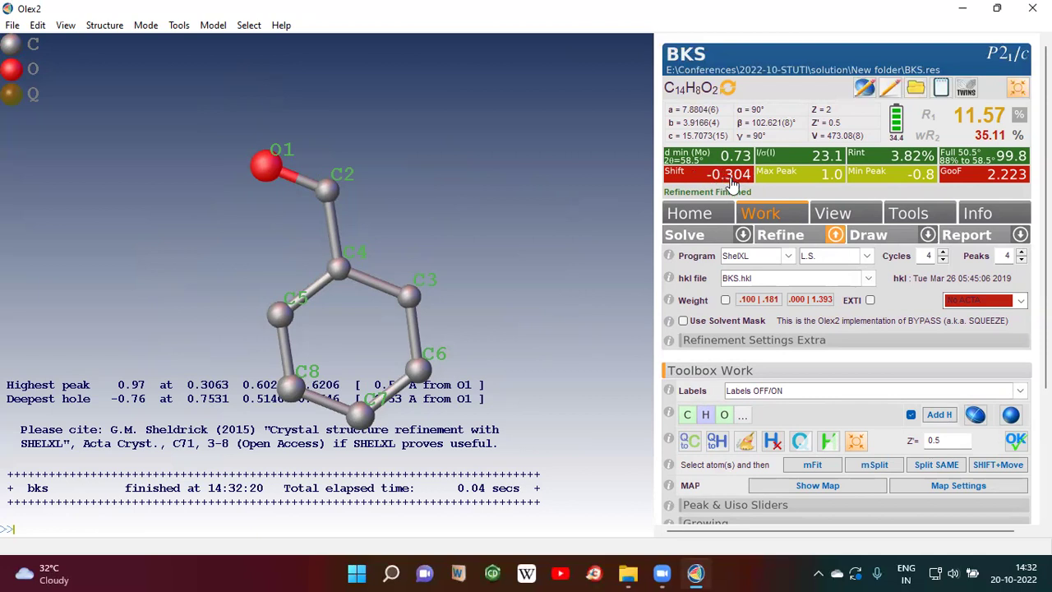
- Repeat the ShelXL least-squares refinement three more times to bring the shift to convergence
{"action": "left_click", "coordinate": [779, 236]}
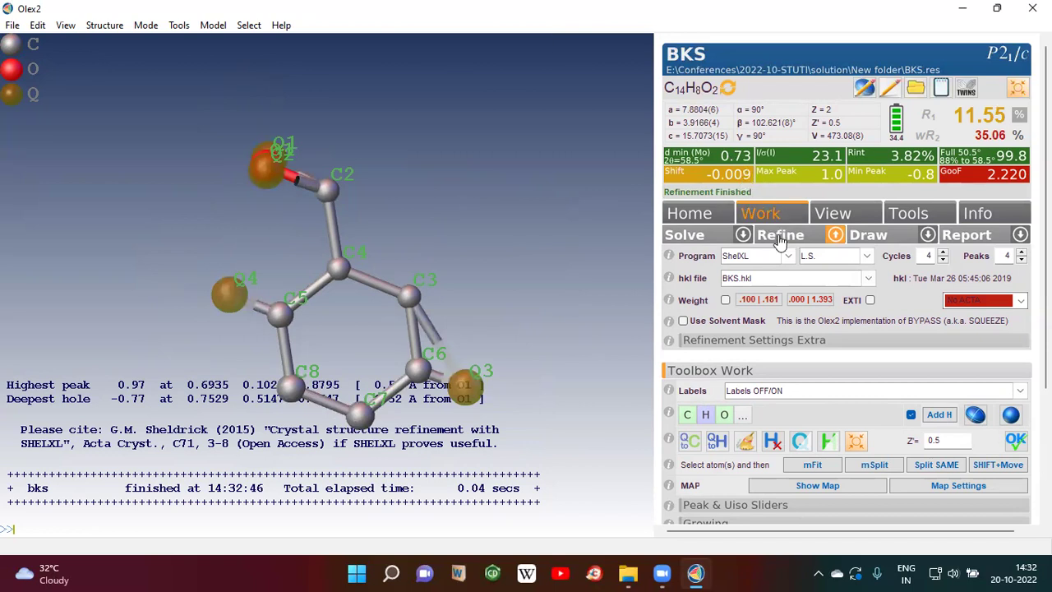
{"action": "left_click", "coordinate": [780, 236]}
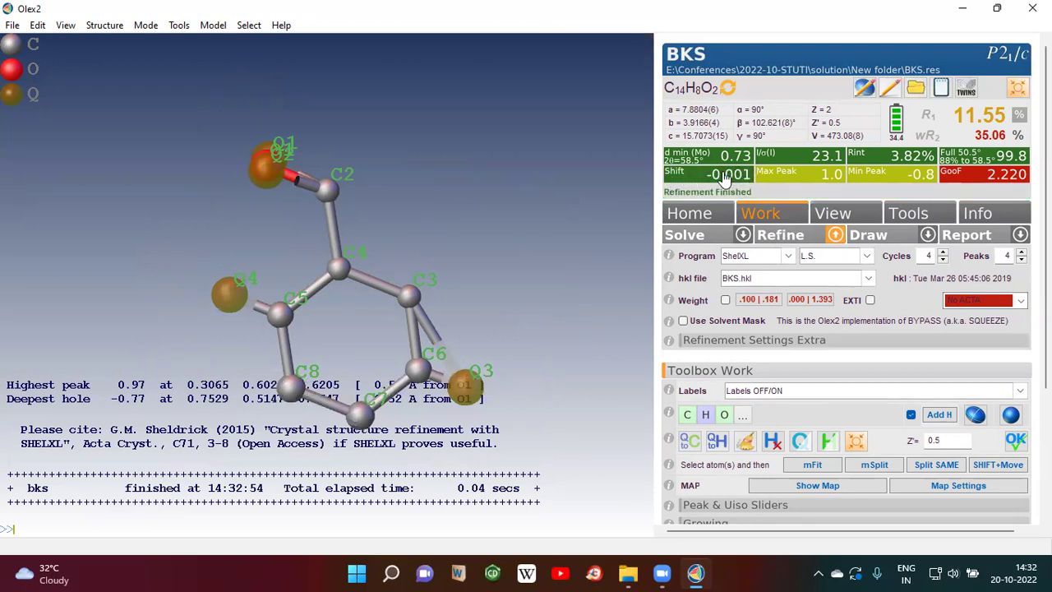
{"action": "left_click", "coordinate": [781, 235]}
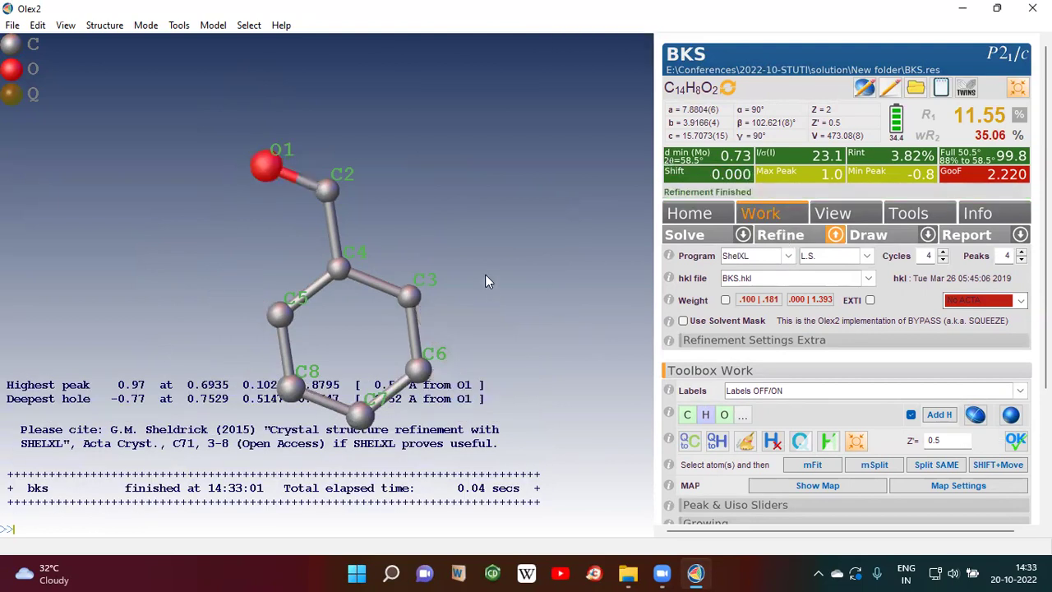
- Set the number of difference peaks to 10 and run the ShelXL refinement
{"action": "left_click_drag", "start_coordinate": [487, 277], "coordinate": [448, 357]}
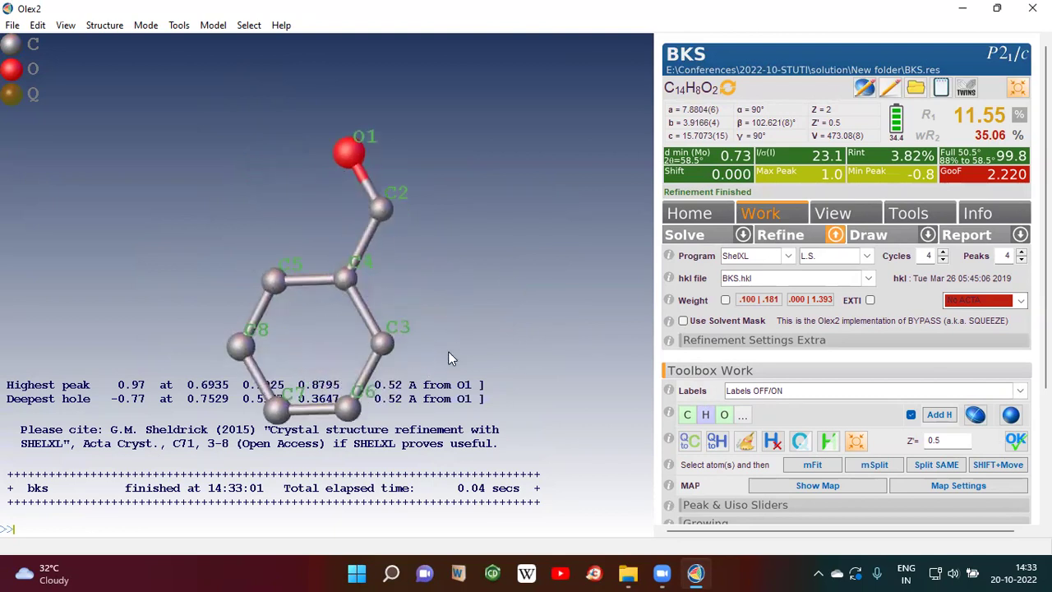
{"action": "left_click", "coordinate": [1009, 257]}
{"action": "key", "text": "BackSpace"}
{"action": "type", "text": "0"}
{"action": "key", "text": "BackSpace"}
{"action": "type", "text": "99"}
{"action": "key", "text": "BackSpace"}
{"action": "key", "text": "BackSpace"}
{"action": "type", "text": "0"}
{"action": "left_click", "coordinate": [788, 237]}
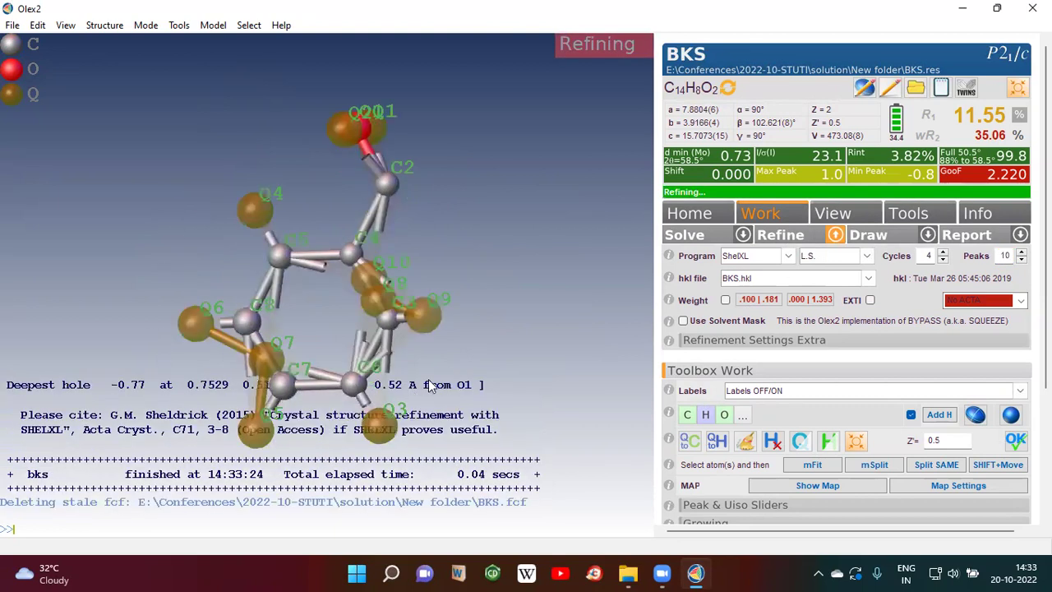
- Set the number of difference peaks to 1, refine again, and examine the Q1 peak beside O1 from several angles
{"action": "double_click", "coordinate": [1004, 255]}
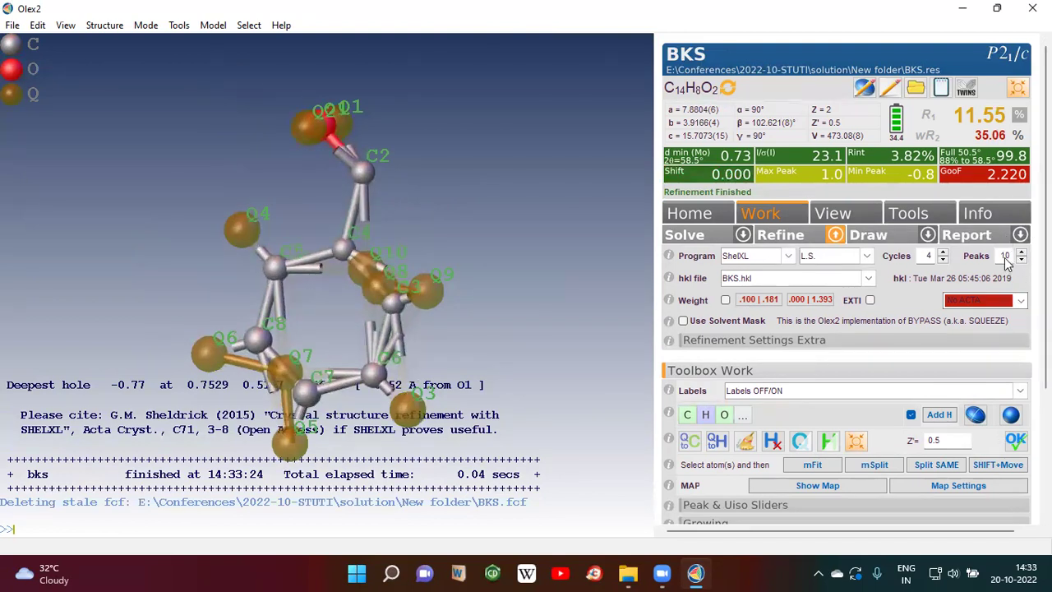
{"action": "type", "text": "1"}
{"action": "left_click", "coordinate": [776, 240]}
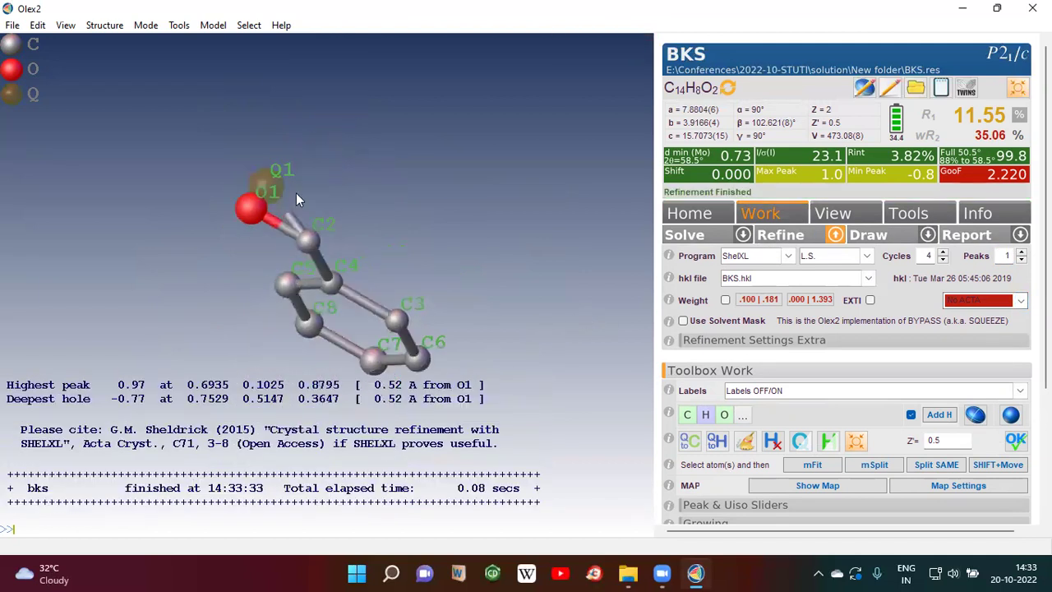
{"action": "left_click_drag", "start_coordinate": [338, 248], "coordinate": [427, 328]}
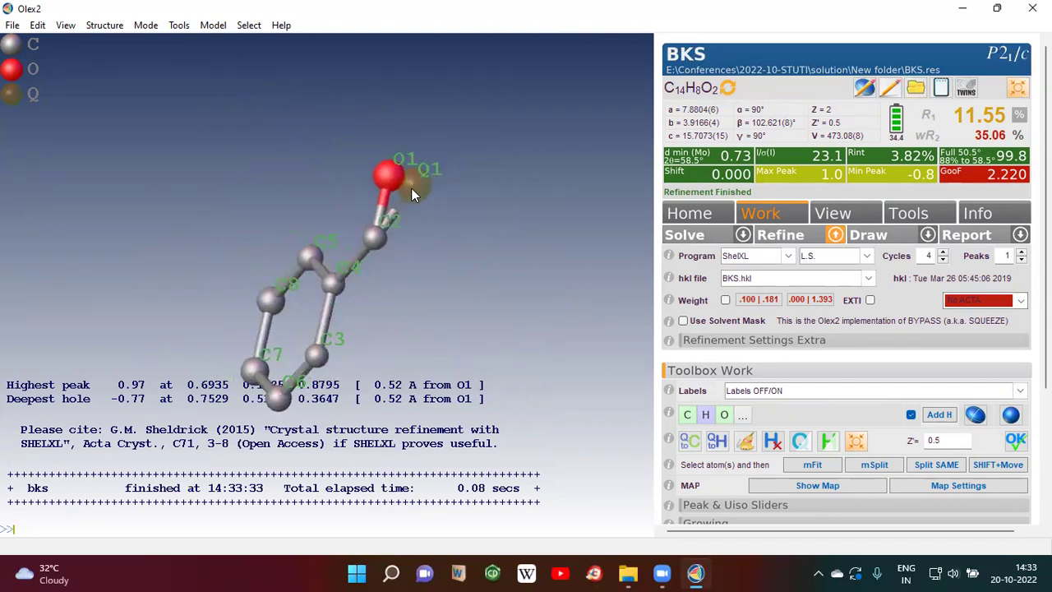
{"action": "mouse_move", "coordinate": [413, 185]}
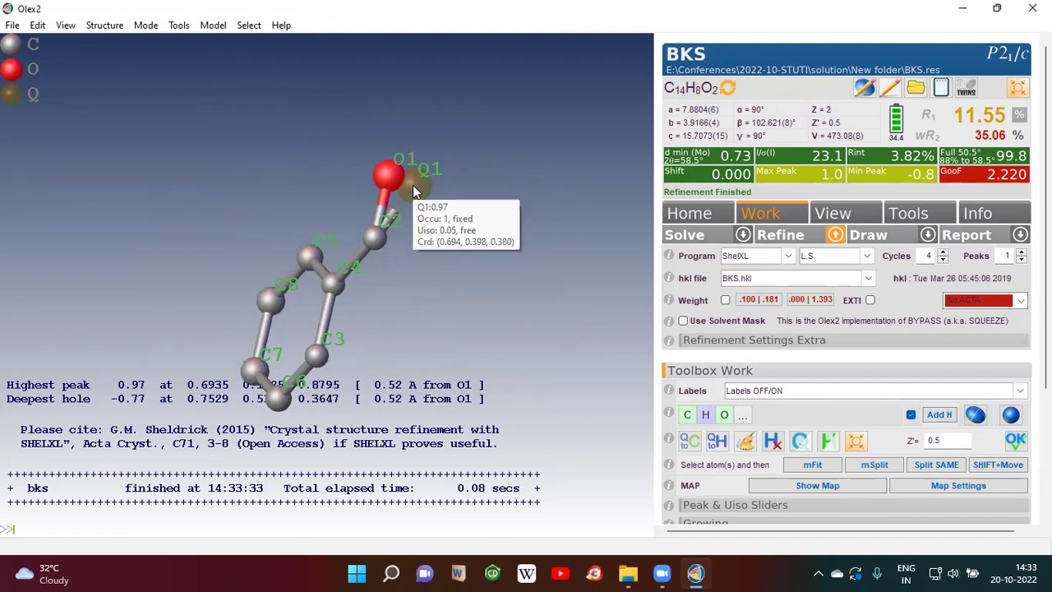
{"action": "left_click_drag", "start_coordinate": [471, 254], "coordinate": [463, 275]}
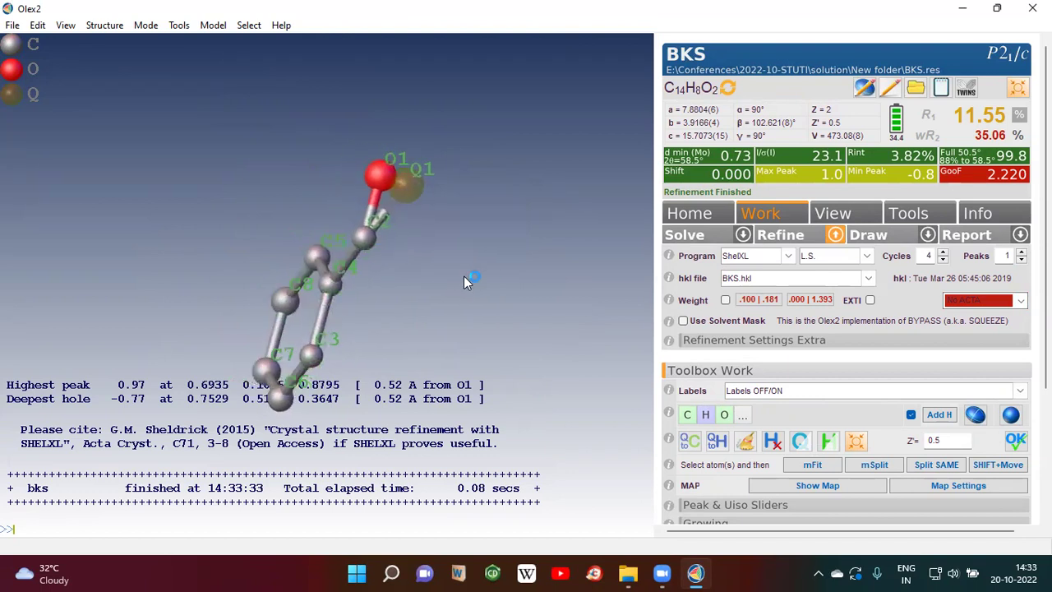
{"action": "left_click", "coordinate": [789, 235]}
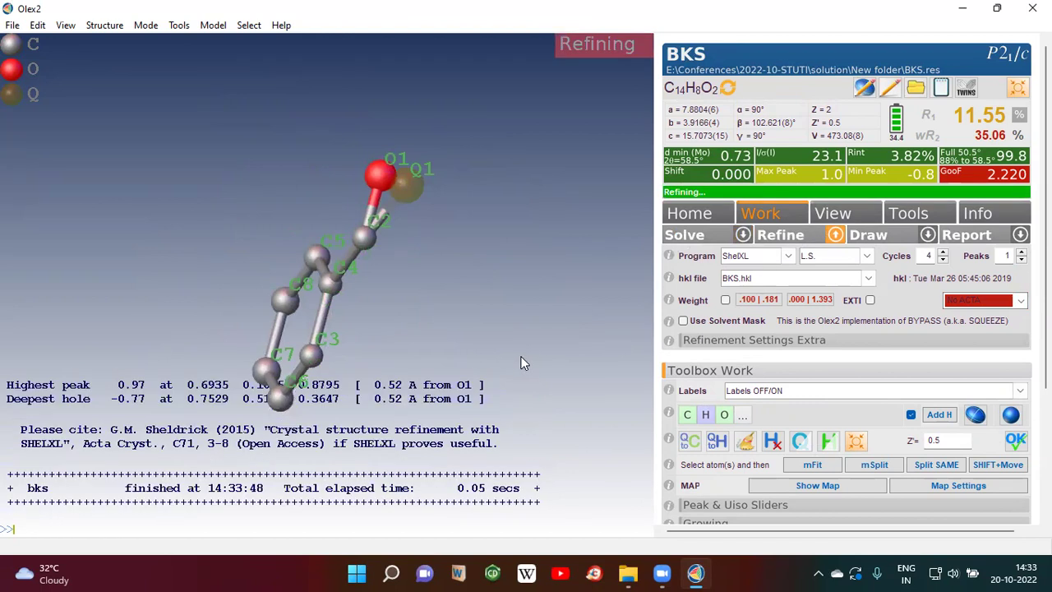
{"action": "left_click_drag", "start_coordinate": [524, 363], "coordinate": [561, 371]}
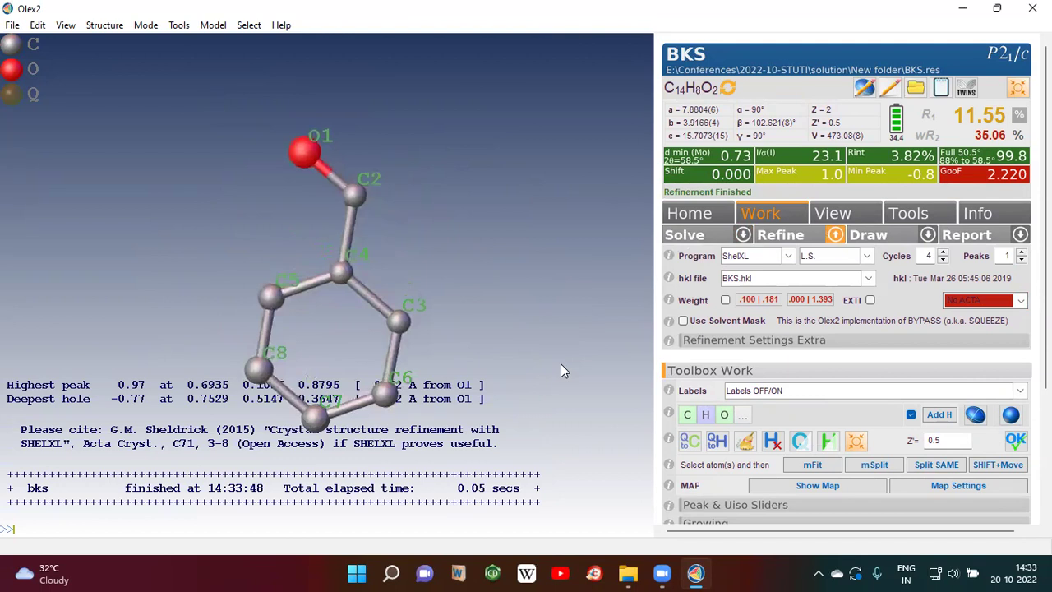
- Draw the molecule as sphere packing, switch it to balls and sticks, and finish with ellipses and sticks
{"action": "right_click", "coordinate": [457, 317]}
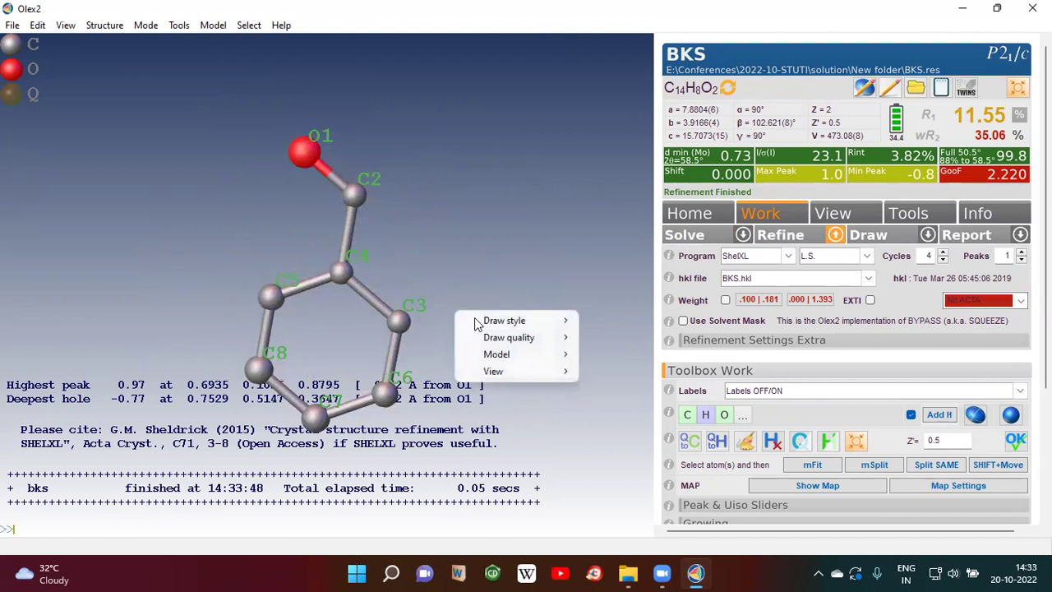
{"action": "mouse_move", "coordinate": [488, 321]}
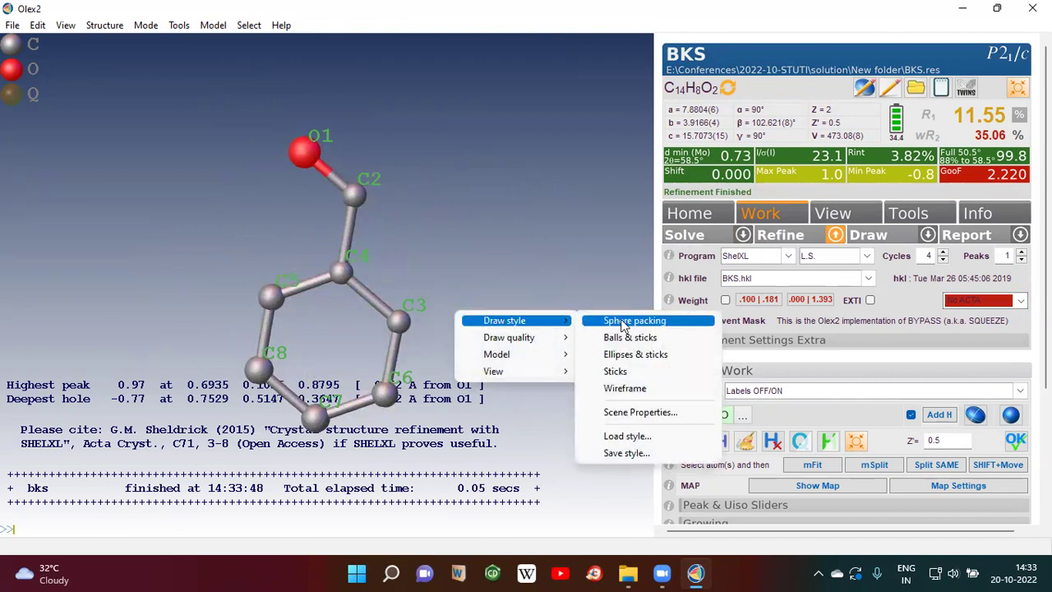
{"action": "left_click", "coordinate": [590, 322]}
{"action": "right_click", "coordinate": [523, 285]}
{"action": "mouse_move", "coordinate": [538, 305]}
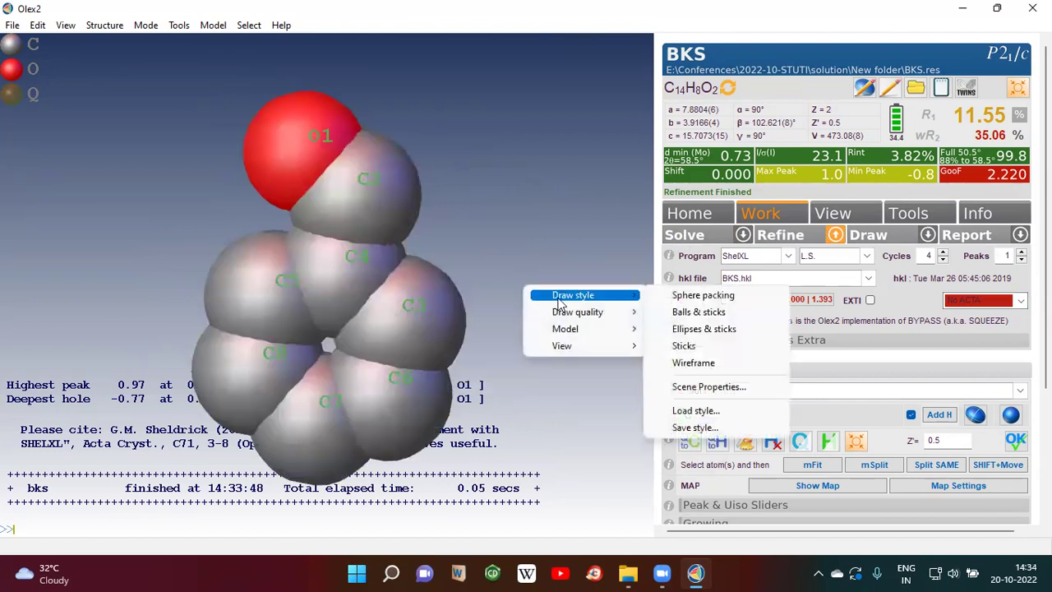
{"action": "left_click", "coordinate": [690, 316]}
{"action": "right_click", "coordinate": [498, 282]}
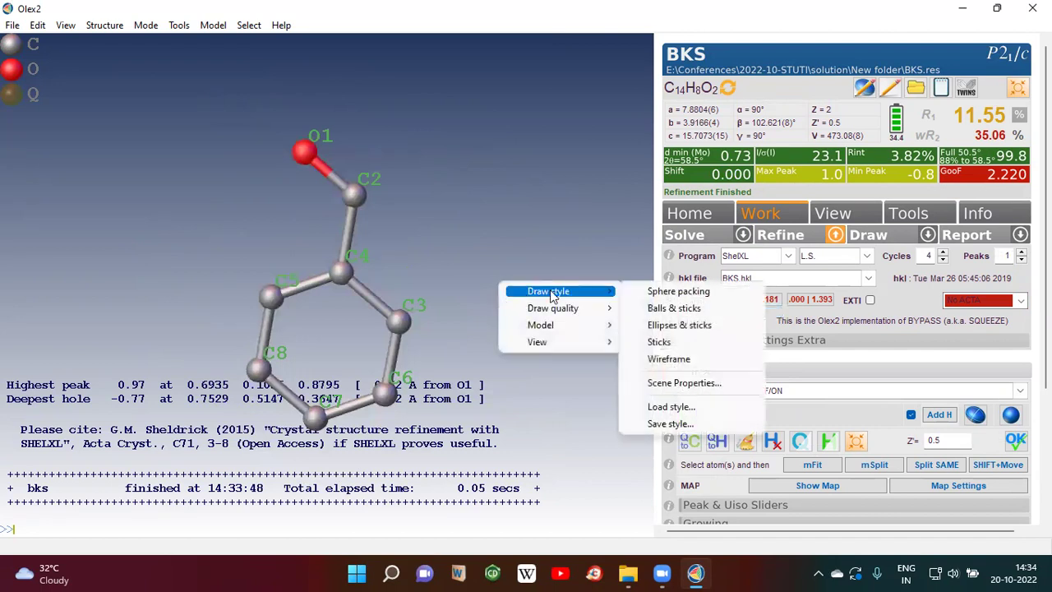
{"action": "left_click", "coordinate": [675, 325]}
{"action": "left_click_drag", "start_coordinate": [510, 371], "coordinate": [406, 322]}
{"action": "left_click_drag", "start_coordinate": [491, 369], "coordinate": [556, 390]}
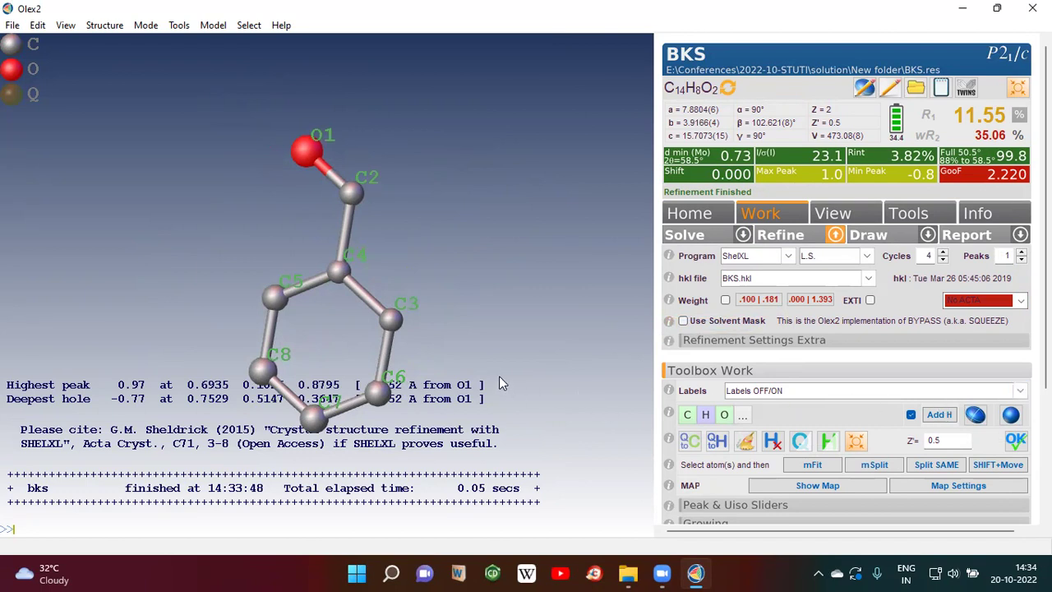
- Make the carbon and oxygen atoms anisotropic and add the hydrogen atoms, refining the structure with each change
{"action": "mouse_move", "coordinate": [482, 350]}
{"action": "left_mouse_down"}
{"action": "mouse_move", "coordinate": [391, 363]}
{"action": "mouse_move", "coordinate": [472, 347]}
{"action": "left_mouse_up"}
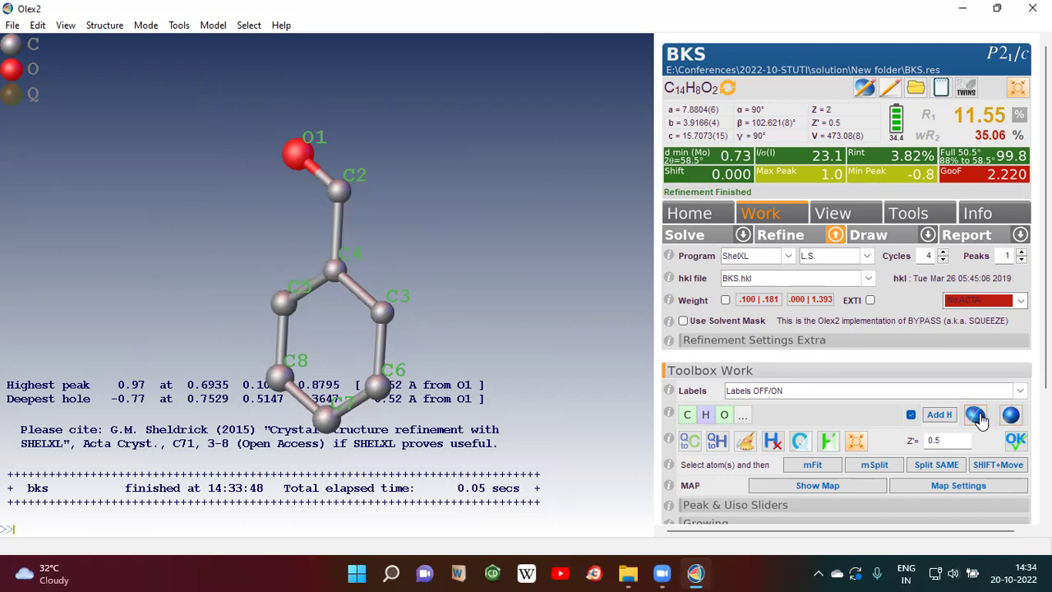
{"action": "left_click", "coordinate": [976, 415]}
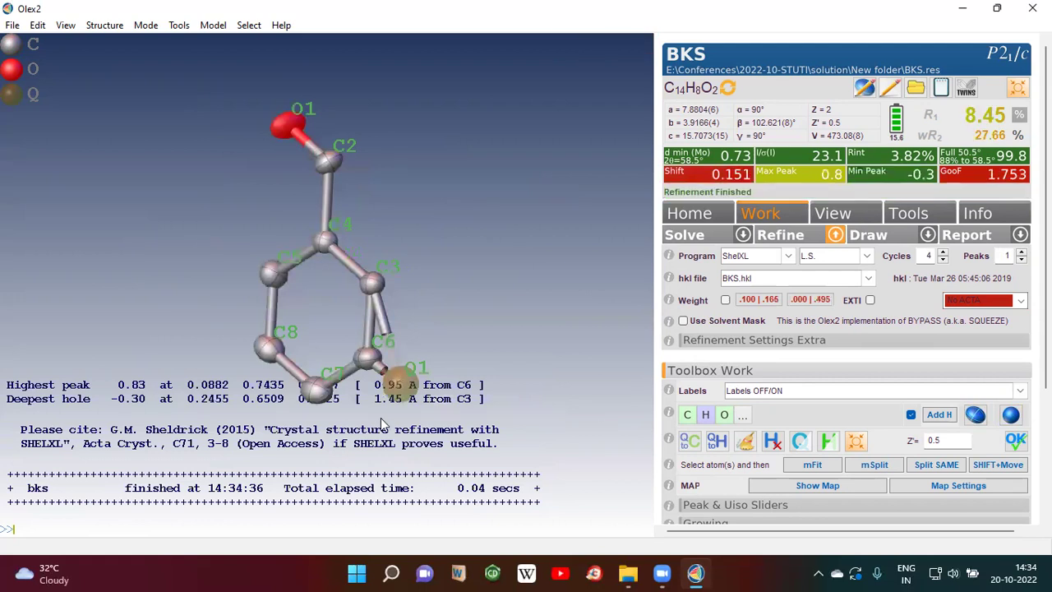
{"action": "left_click_drag", "start_coordinate": [352, 444], "coordinate": [250, 358]}
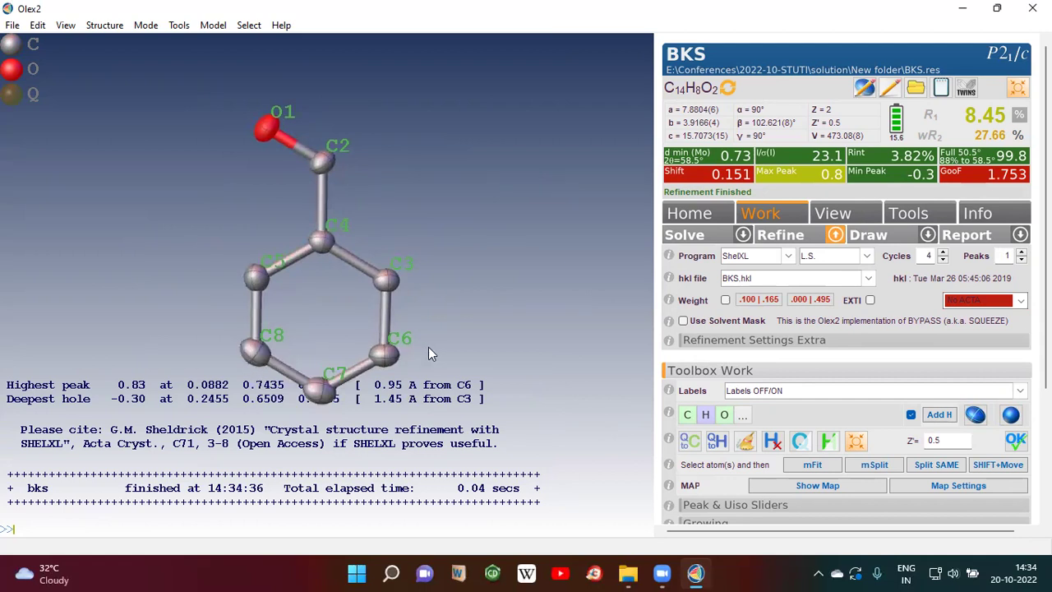
{"action": "left_click_drag", "start_coordinate": [428, 354], "coordinate": [478, 398]}
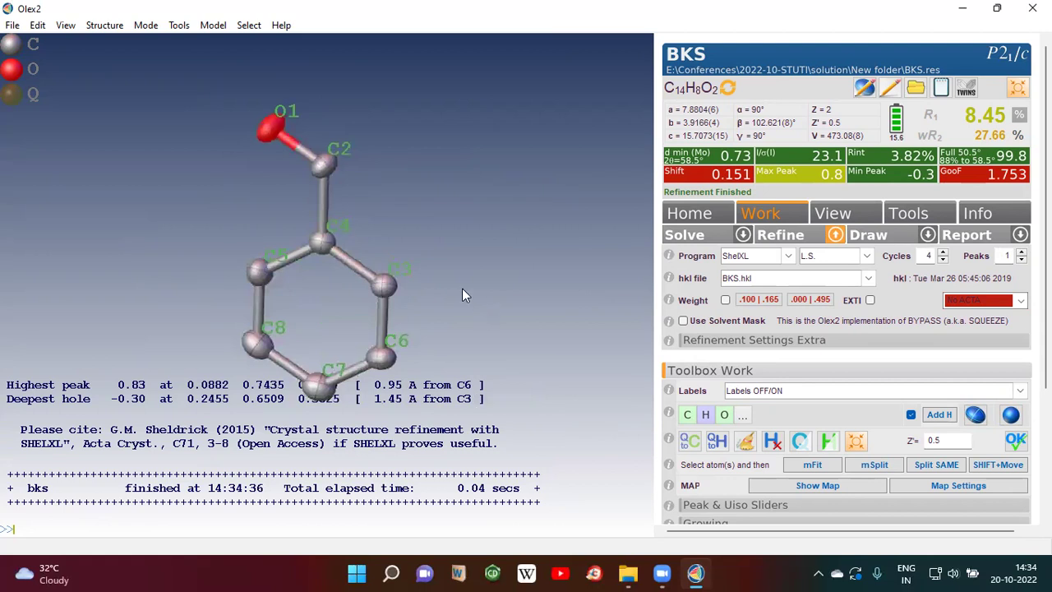
{"action": "left_click", "coordinate": [941, 415]}
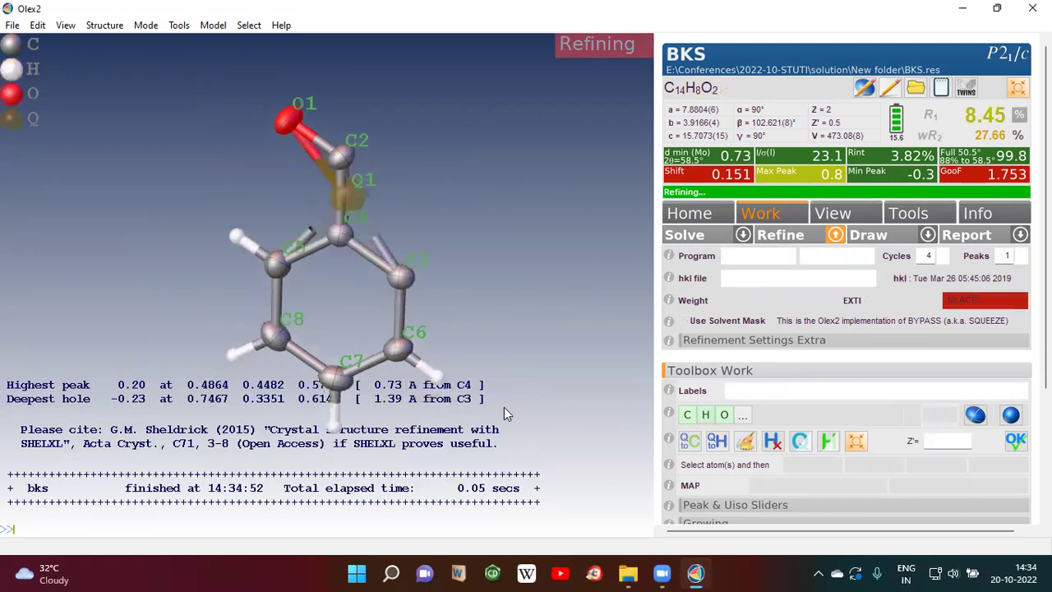
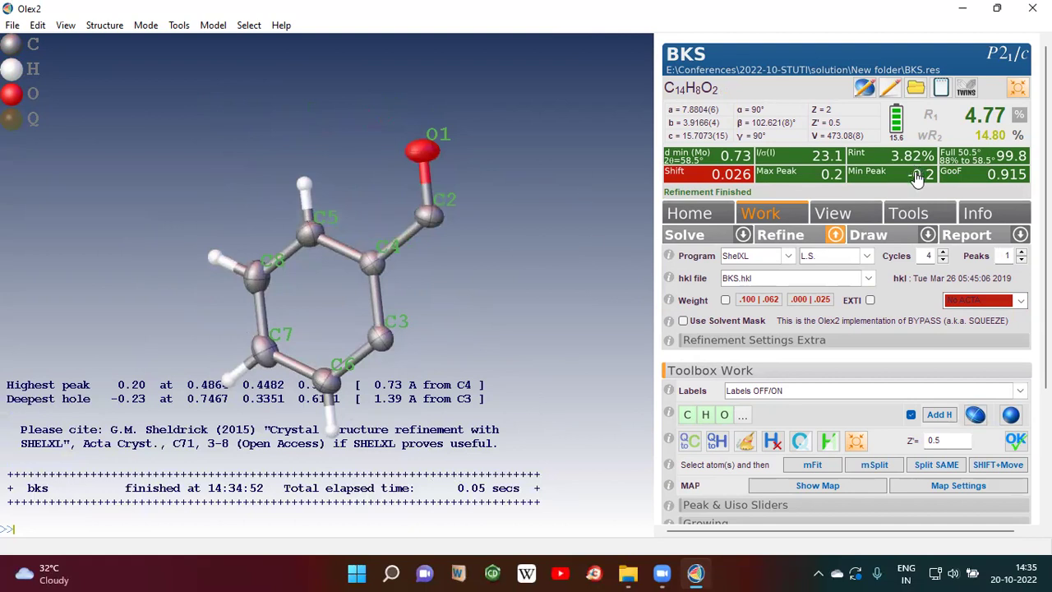
- Grow the complete molecule from the asymmetric unit, inspect it face-on, and fuse it back to the asymmetric unit
{"action": "left_click", "coordinate": [847, 221]}
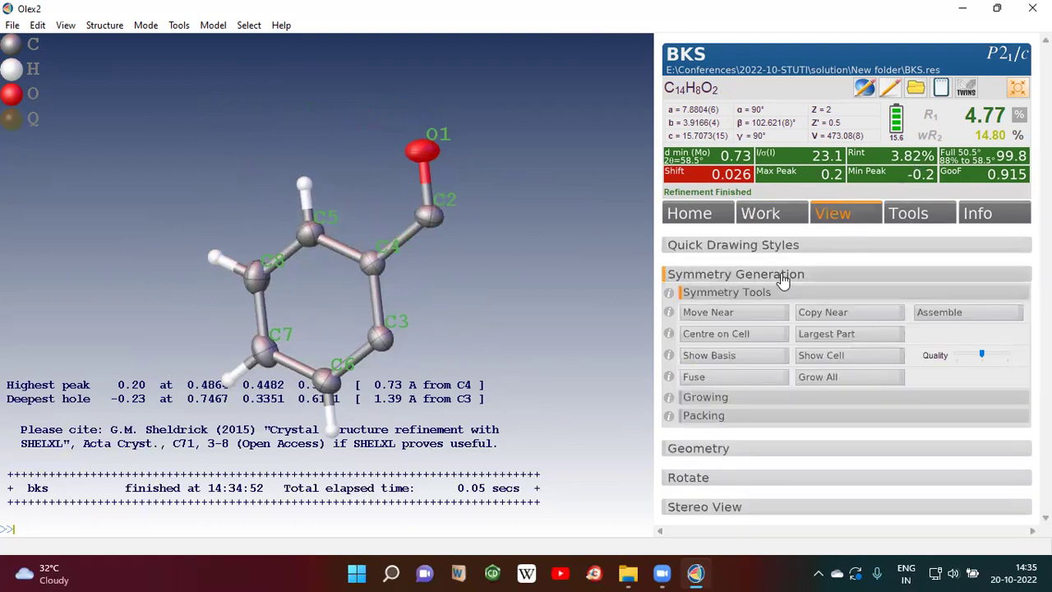
{"action": "left_click", "coordinate": [830, 380]}
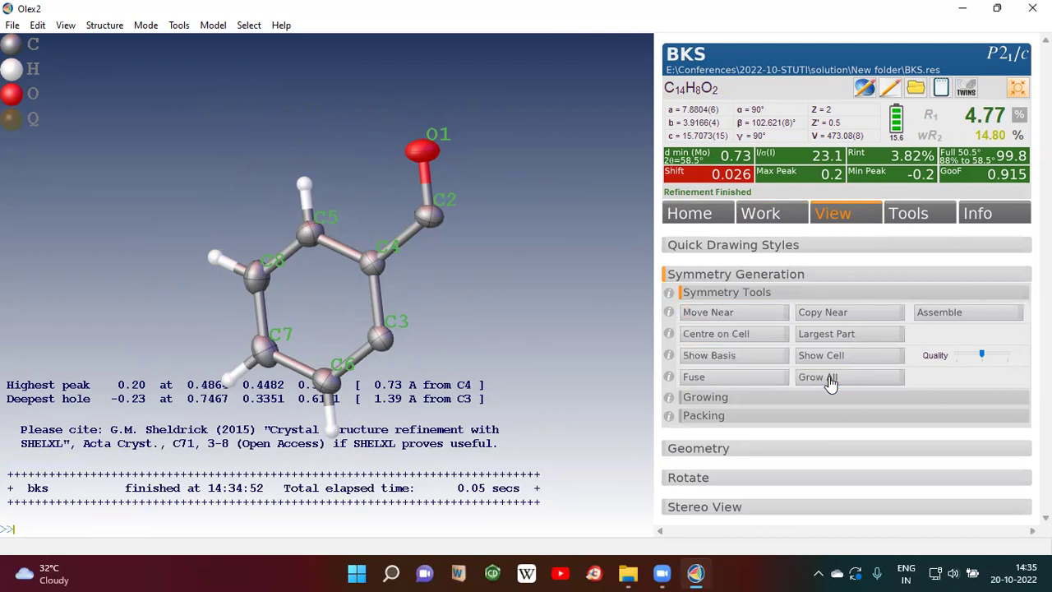
{"action": "left_click_drag", "start_coordinate": [594, 397], "coordinate": [550, 416]}
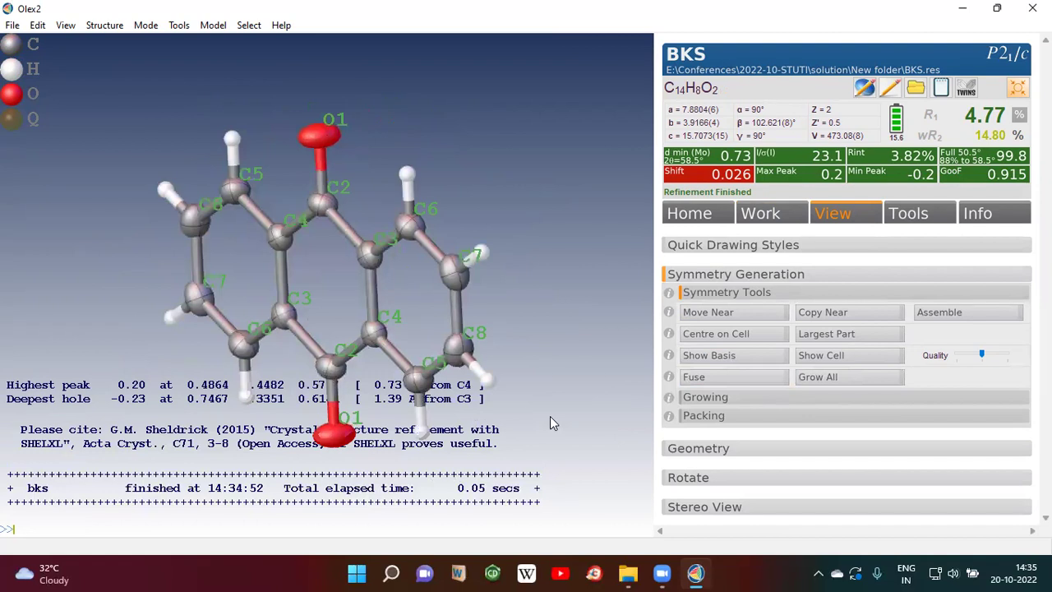
{"action": "left_click_drag", "start_coordinate": [549, 416], "coordinate": [458, 455]}
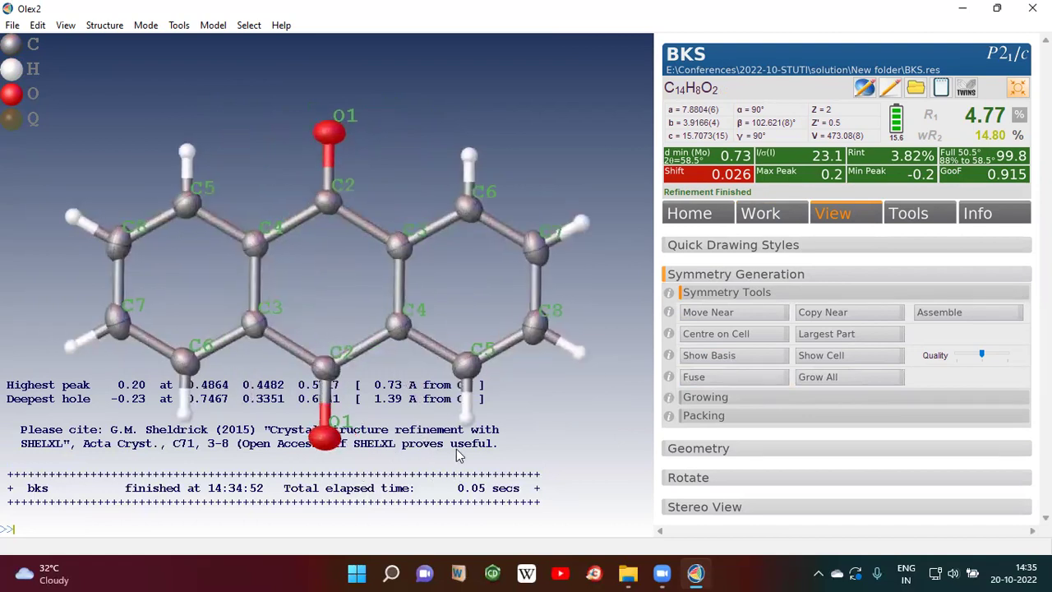
{"action": "left_click", "coordinate": [700, 385]}
{"action": "left_click_drag", "start_coordinate": [577, 383], "coordinate": [535, 344]}
- Refine the asymmetric unit with ShelXL again and set the displayed labels to H Atom Labels
{"action": "left_click", "coordinate": [763, 216]}
{"action": "scroll", "coordinate": [514, 399], "scroll_direction": "down", "scroll_amount": 5}
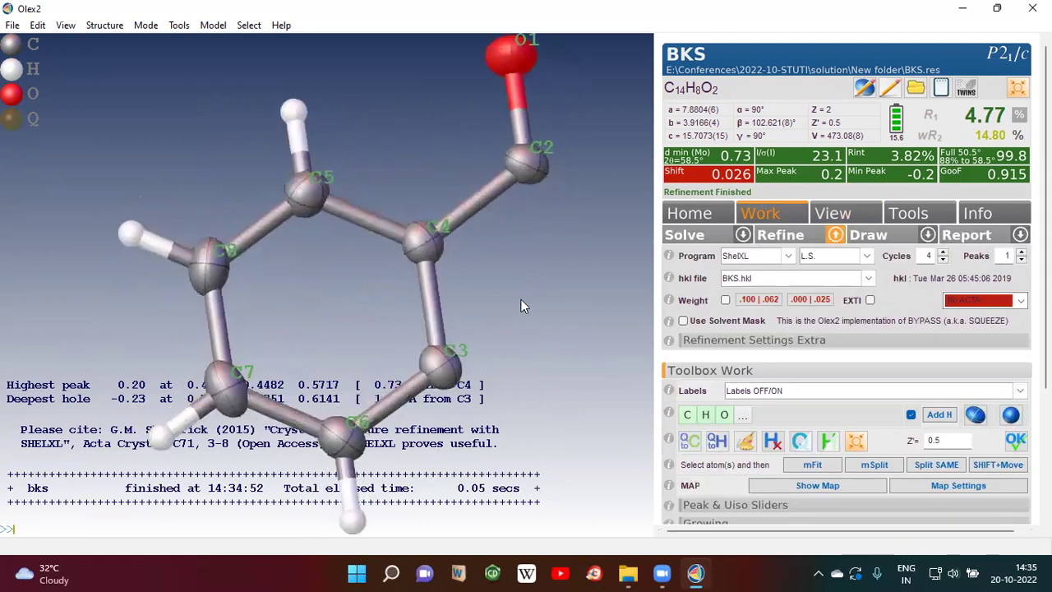
{"action": "left_click_drag", "start_coordinate": [507, 295], "coordinate": [433, 302]}
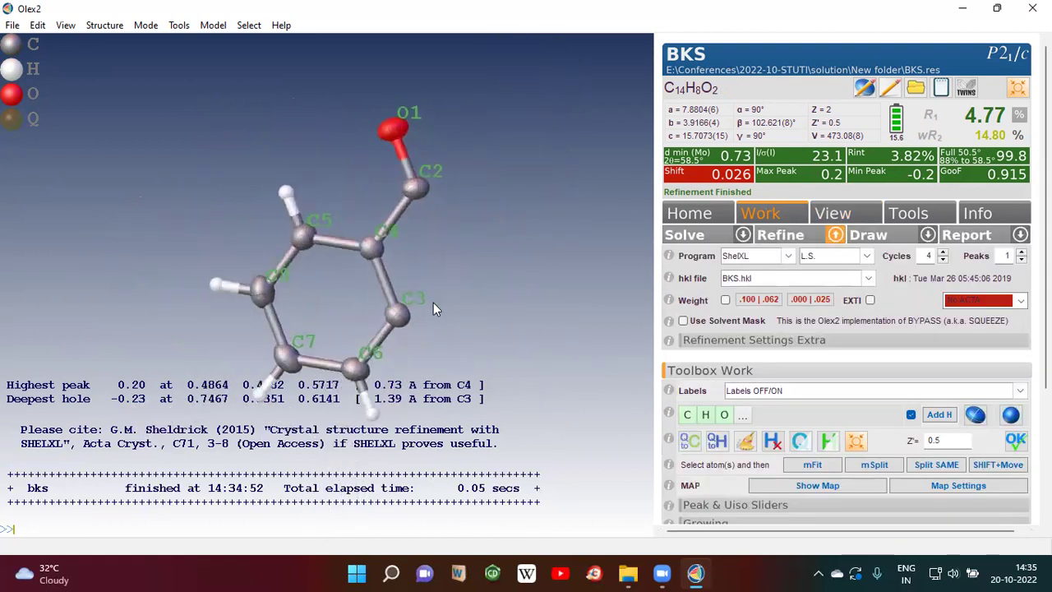
{"action": "left_click", "coordinate": [782, 237]}
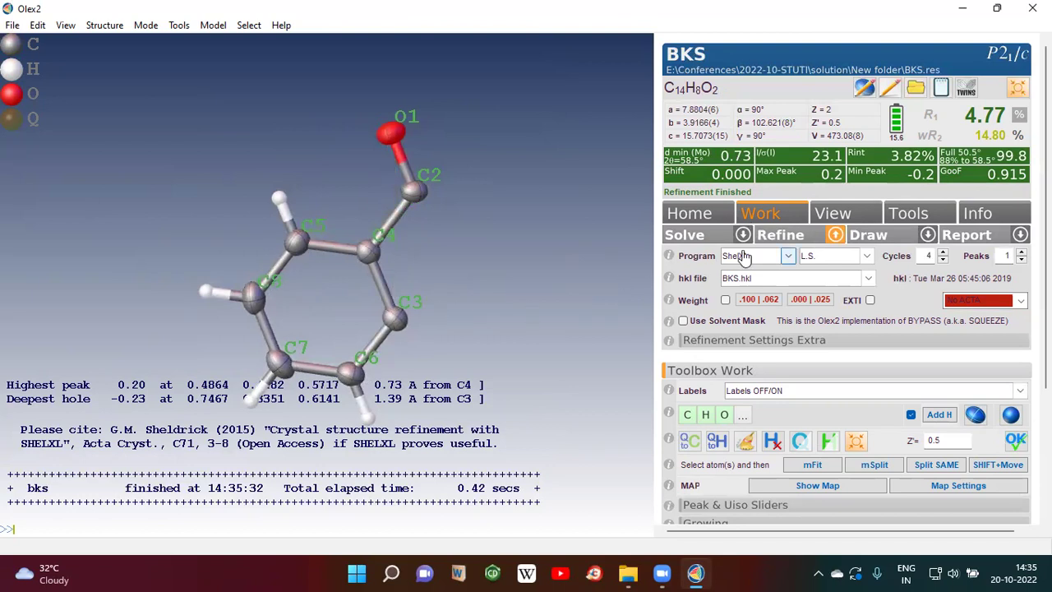
{"action": "scroll", "coordinate": [770, 394], "scroll_direction": "down", "scroll_amount": 1}
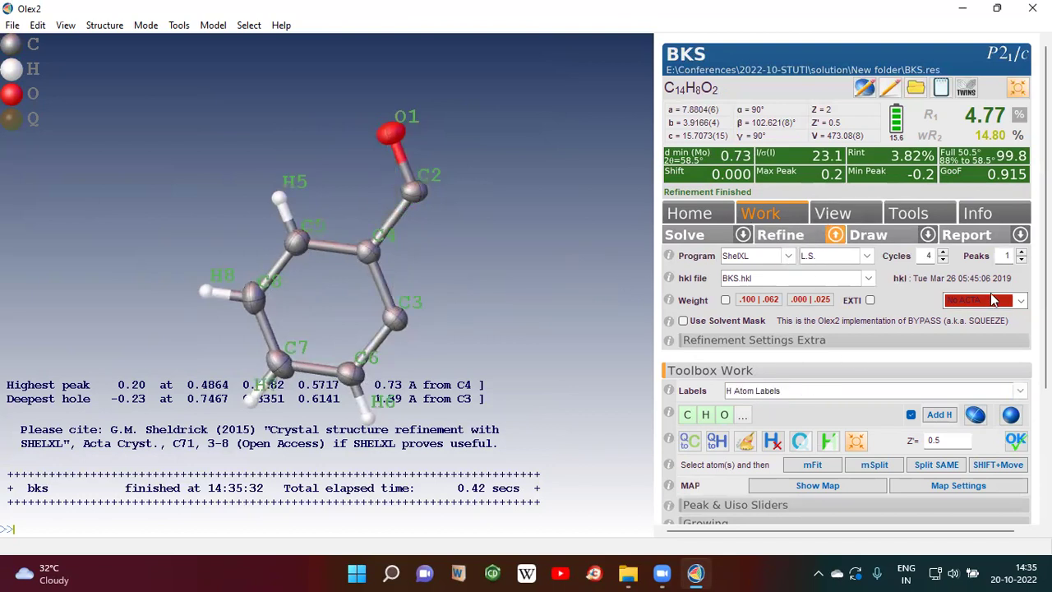
- Rename the carbon atoms in sequence as C1 to C7, starting with the oxygen-bonded carbon and continuing around the ring
{"action": "scroll", "coordinate": [846, 329], "scroll_direction": "down", "scroll_amount": 3}
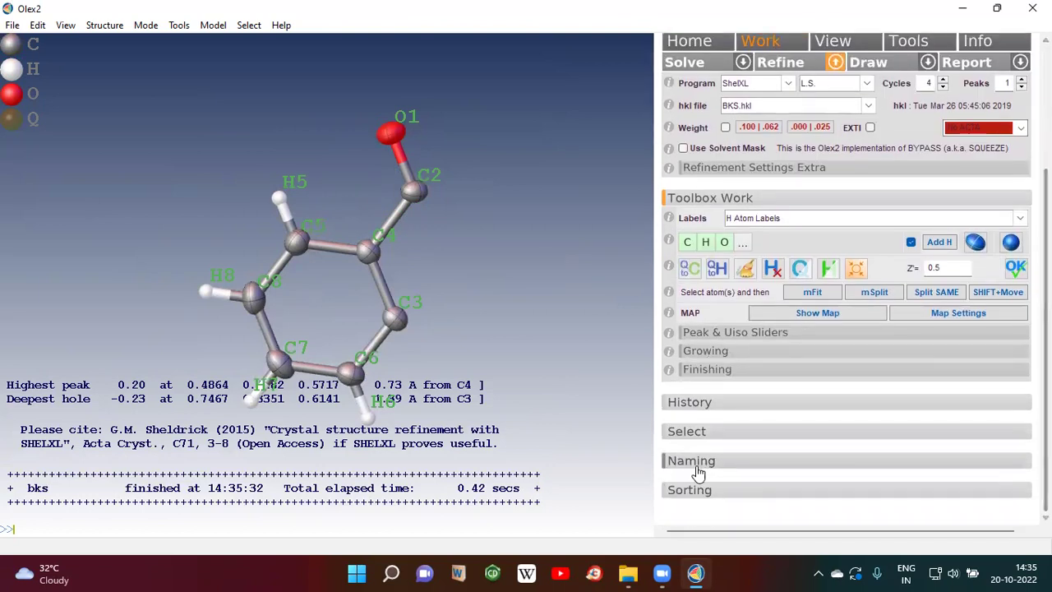
{"action": "left_click", "coordinate": [793, 462]}
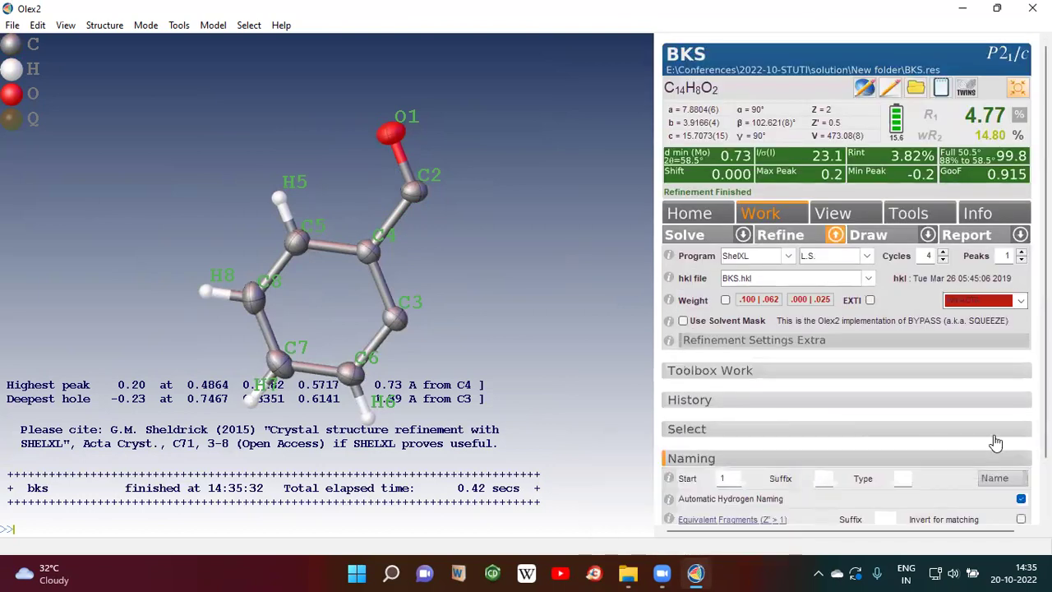
{"action": "scroll", "coordinate": [991, 438], "scroll_direction": "down", "scroll_amount": 1}
{"action": "scroll", "coordinate": [775, 444], "scroll_direction": "down", "scroll_amount": 1}
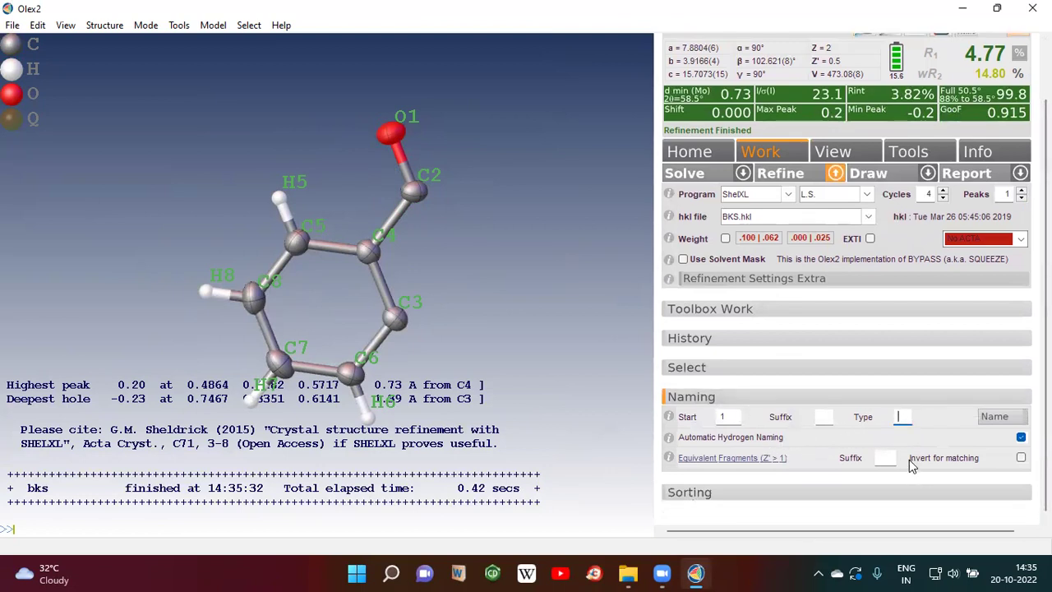
{"action": "type", "text": "C"}
{"action": "left_click", "coordinate": [1002, 416]}
{"action": "left_click", "coordinate": [413, 191]}
{"action": "left_click", "coordinate": [374, 251]}
{"action": "left_click", "coordinate": [297, 240]}
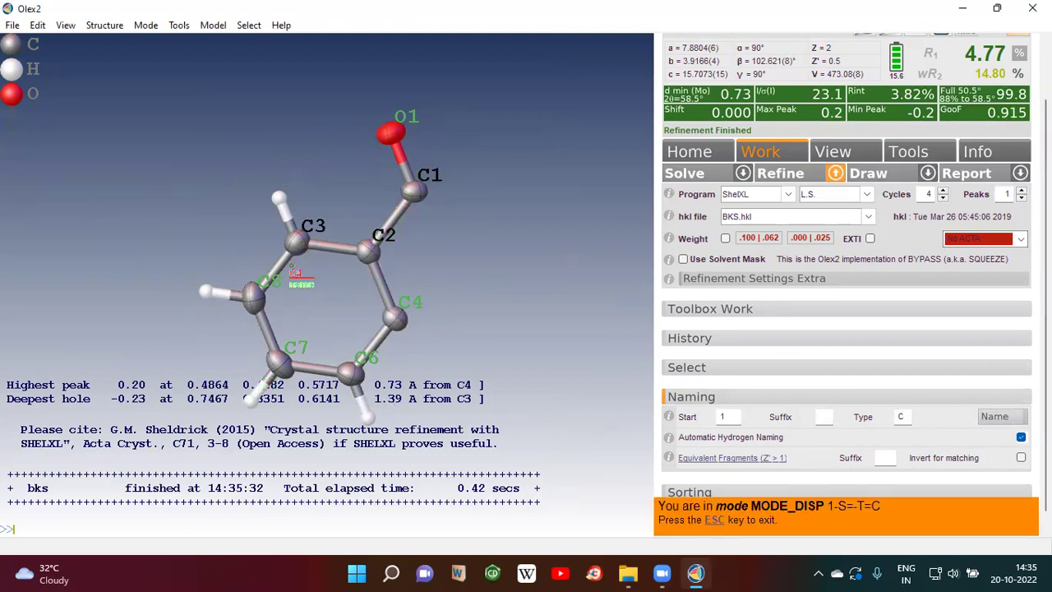
{"action": "left_click", "coordinate": [255, 297]}
{"action": "left_click", "coordinate": [280, 361]}
{"action": "left_click", "coordinate": [351, 372]}
{"action": "left_click", "coordinate": [396, 317]}
- Name the oxygen atom O1 using type O and refine the relabelled structure
{"action": "double_click", "coordinate": [901, 418]}
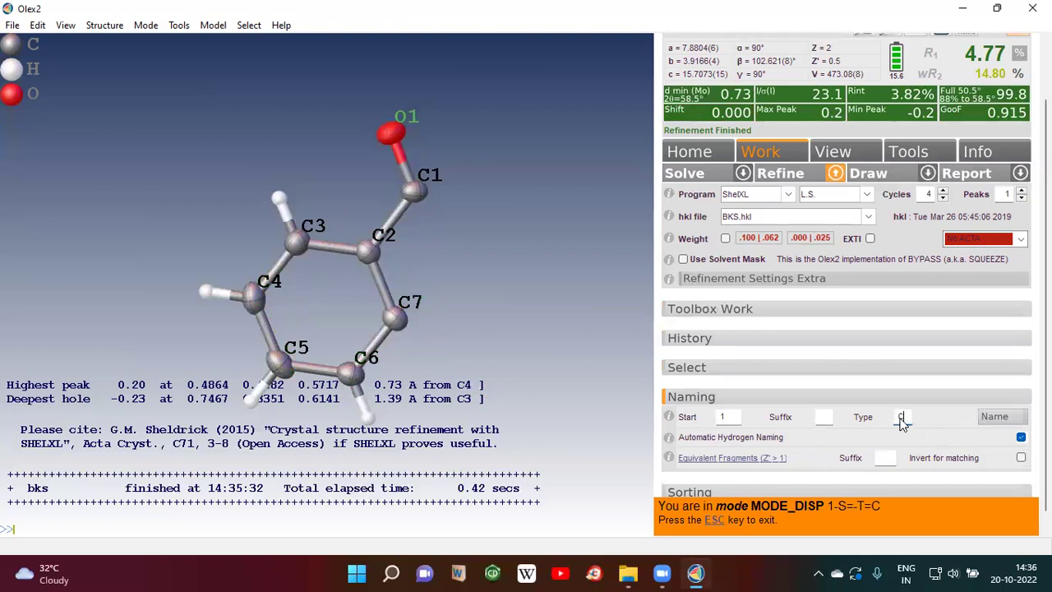
{"action": "type", "text": "O"}
{"action": "key", "text": "Return"}
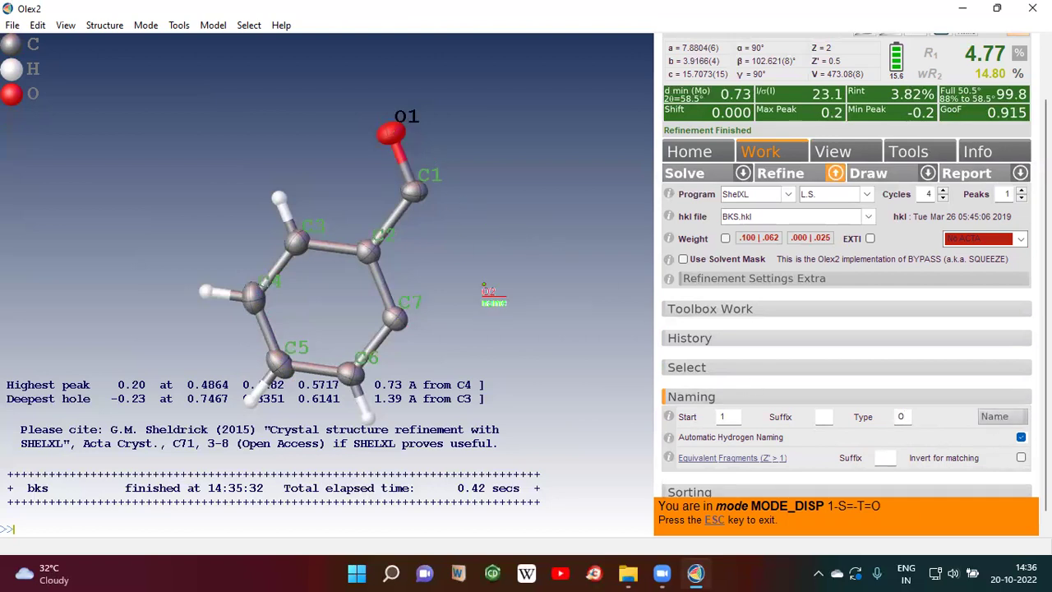
{"action": "left_click", "coordinate": [780, 174]}
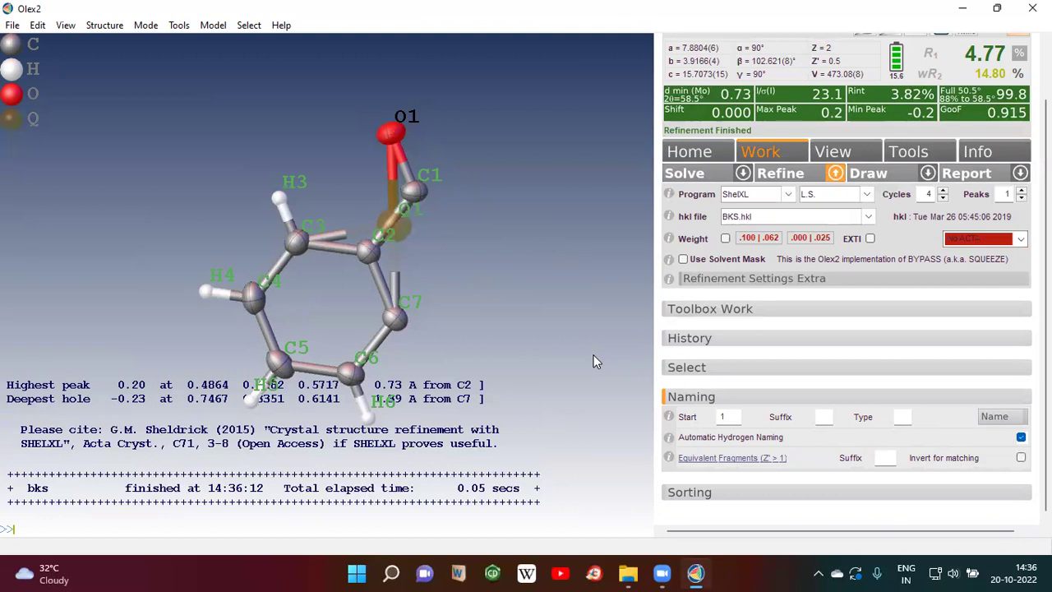
- Run another ShelXL refinement on the relabelled asymmetric unit and check the refinement indicators and model
{"action": "left_click_drag", "start_coordinate": [575, 228], "coordinate": [542, 322]}
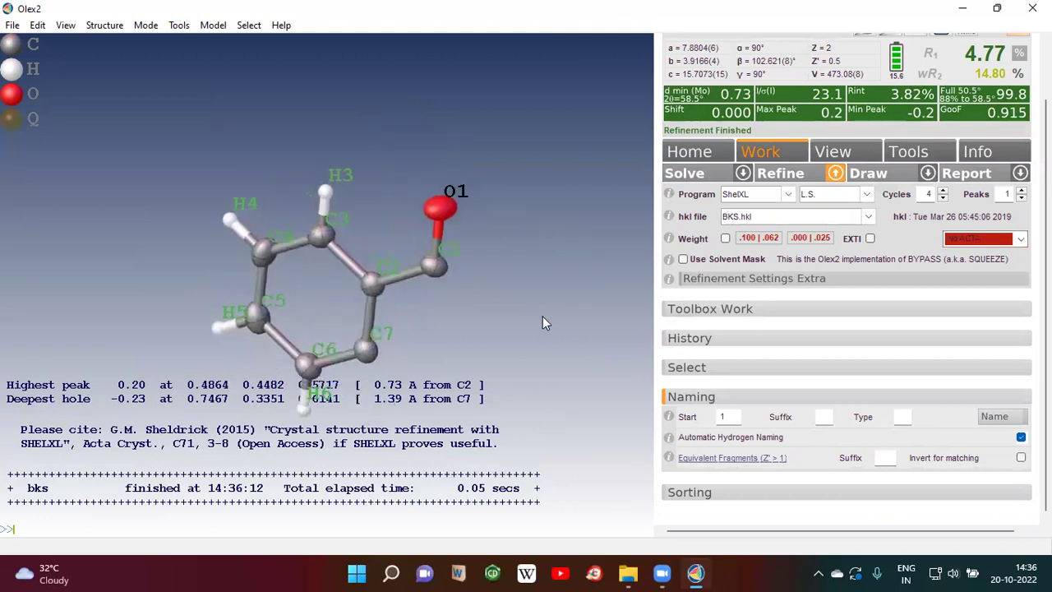
{"action": "left_click", "coordinate": [791, 180]}
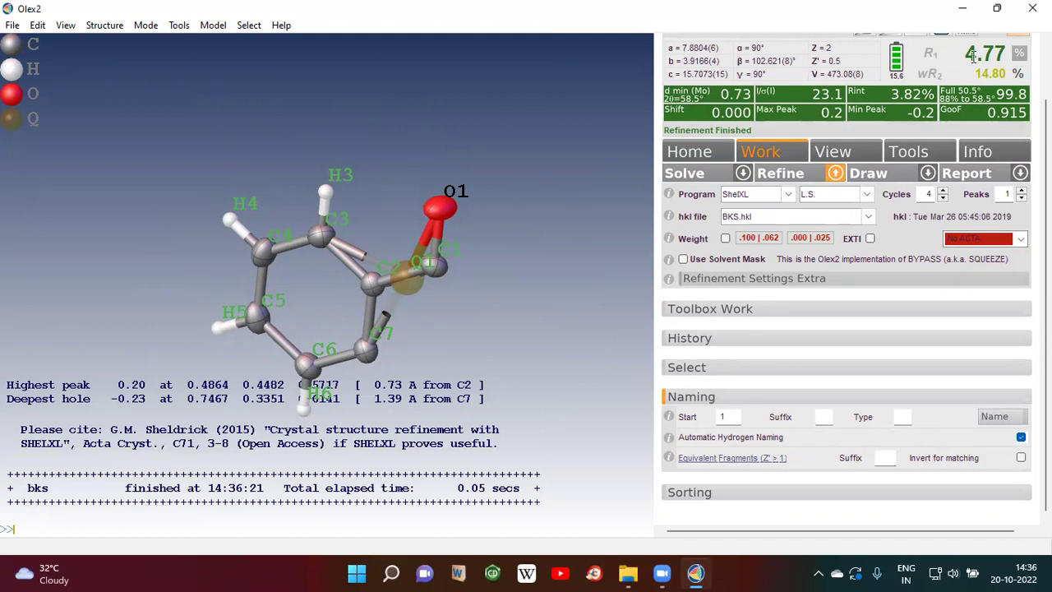
{"action": "scroll", "coordinate": [949, 210], "scroll_direction": "up", "scroll_amount": 1}
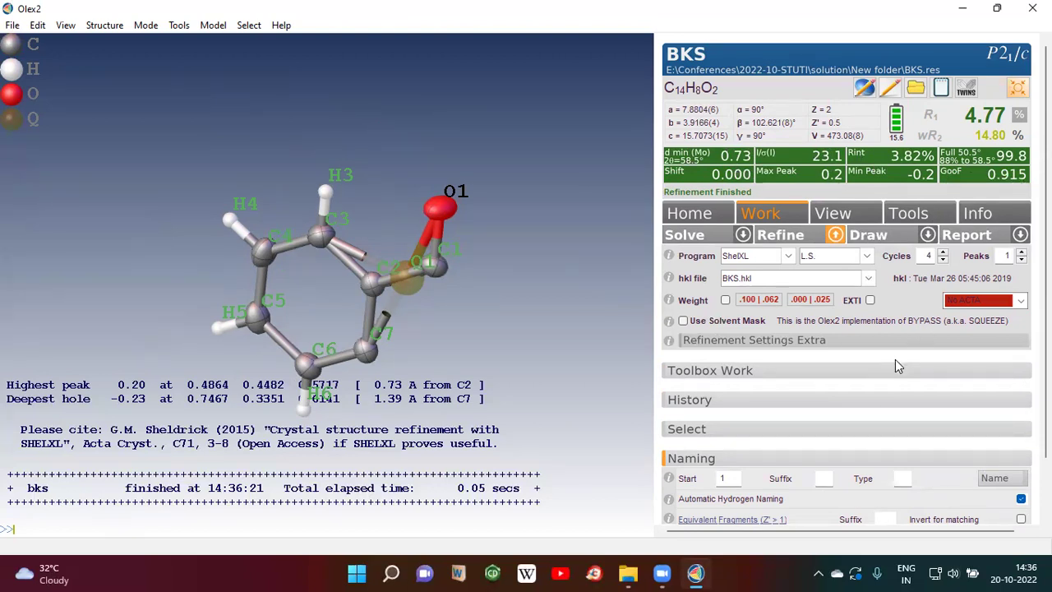
{"action": "mouse_move", "coordinate": [531, 359]}
{"action": "left_mouse_down"}
{"action": "mouse_move", "coordinate": [535, 305]}
{"action": "mouse_move", "coordinate": [541, 352]}
{"action": "left_mouse_up"}
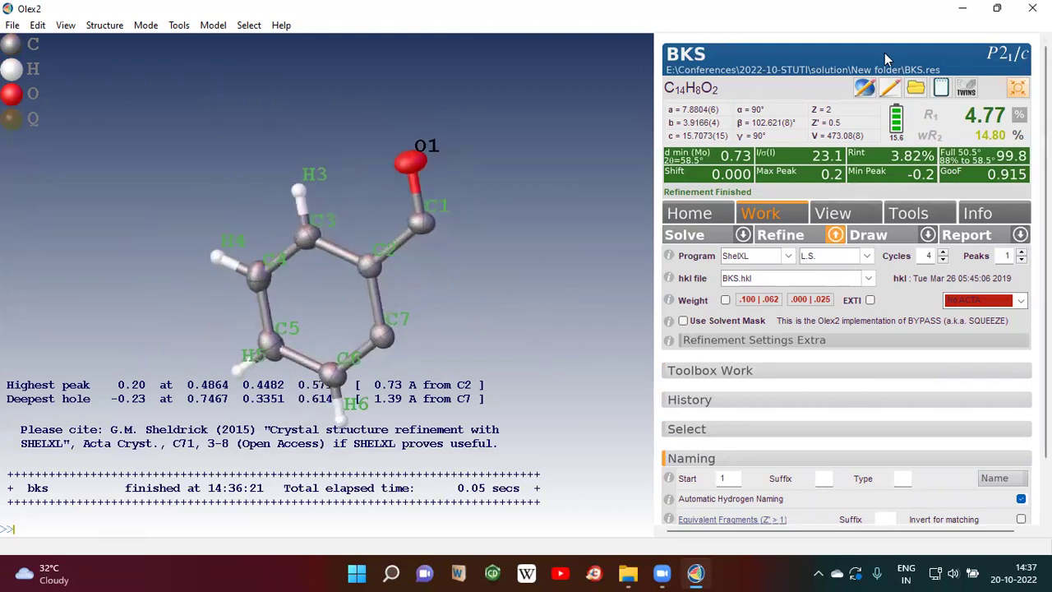
- Open the atom parameter listing for the whole structure and examine O1's scattering type, coordinates and occupancy
{"action": "left_click", "coordinate": [864, 88]}
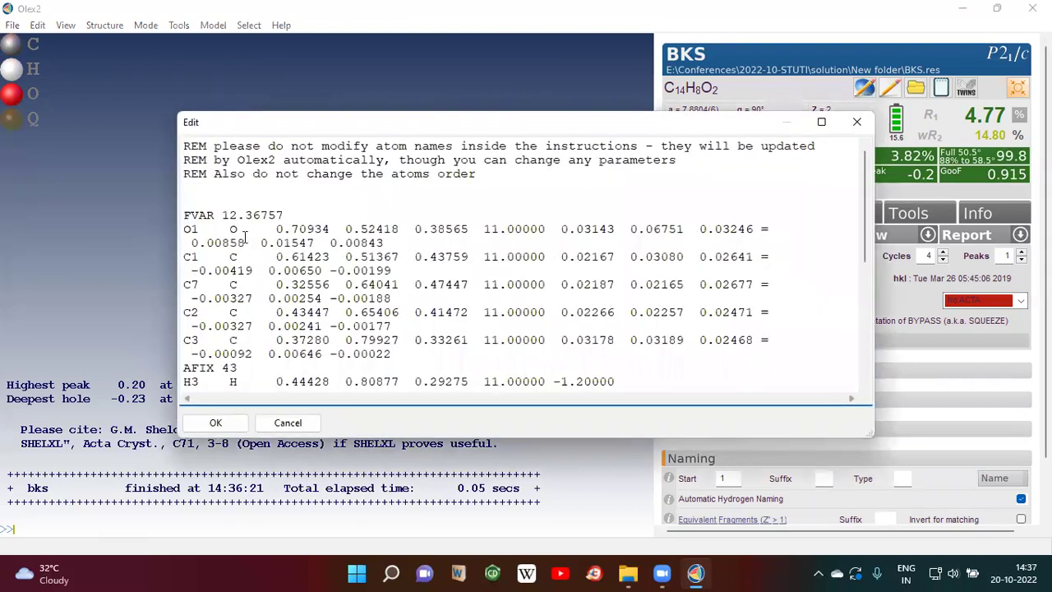
{"action": "left_click_drag", "start_coordinate": [201, 230], "coordinate": [239, 230]}
{"action": "left_click", "coordinate": [299, 230]}
{"action": "left_click_drag", "start_coordinate": [549, 118], "coordinate": [892, 42]}
{"action": "left_click_drag", "start_coordinate": [826, 153], "coordinate": [889, 153]}
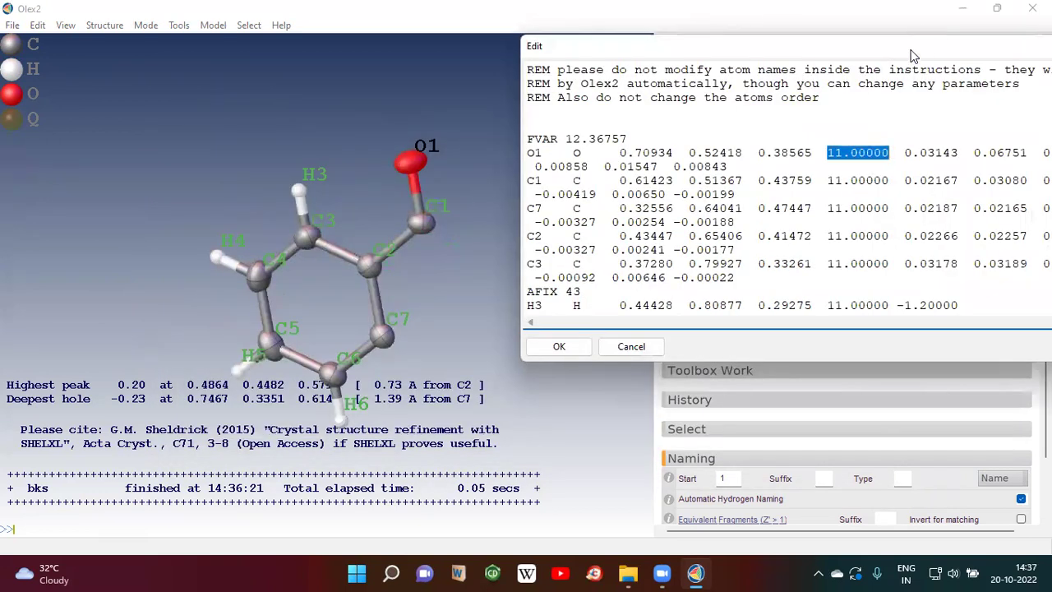
{"action": "left_click_drag", "start_coordinate": [910, 55], "coordinate": [823, 57]}
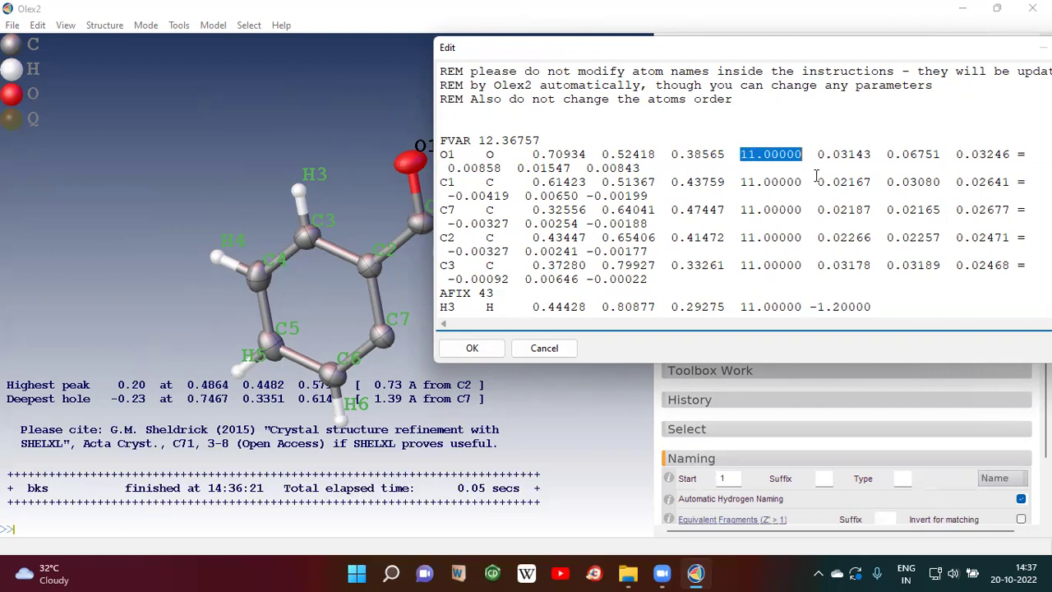
- Examine O1's six anisotropic displacement parameters, compare them with its ellipsoid in the model, and close the listing
{"action": "left_click_drag", "start_coordinate": [817, 154], "coordinate": [1011, 153]}
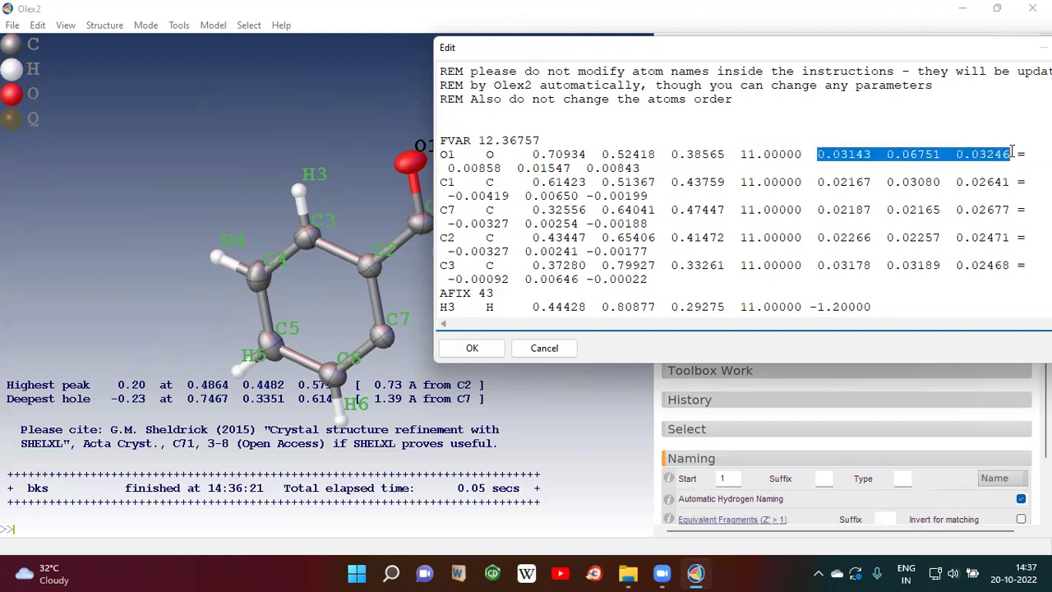
{"action": "left_click_drag", "start_coordinate": [451, 168], "coordinate": [640, 168]}
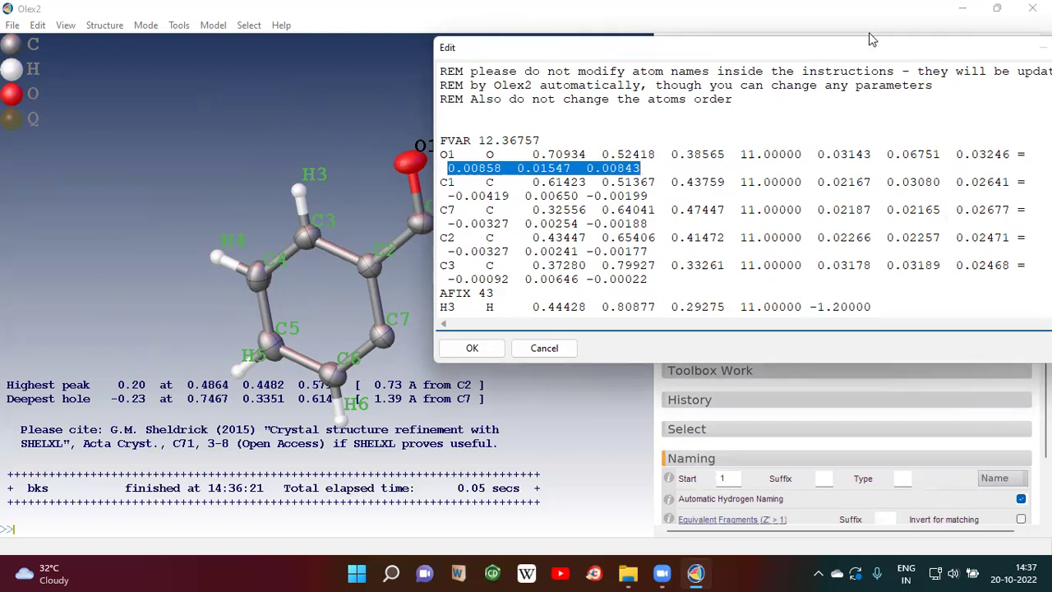
{"action": "left_click_drag", "start_coordinate": [868, 47], "coordinate": [1050, 45]}
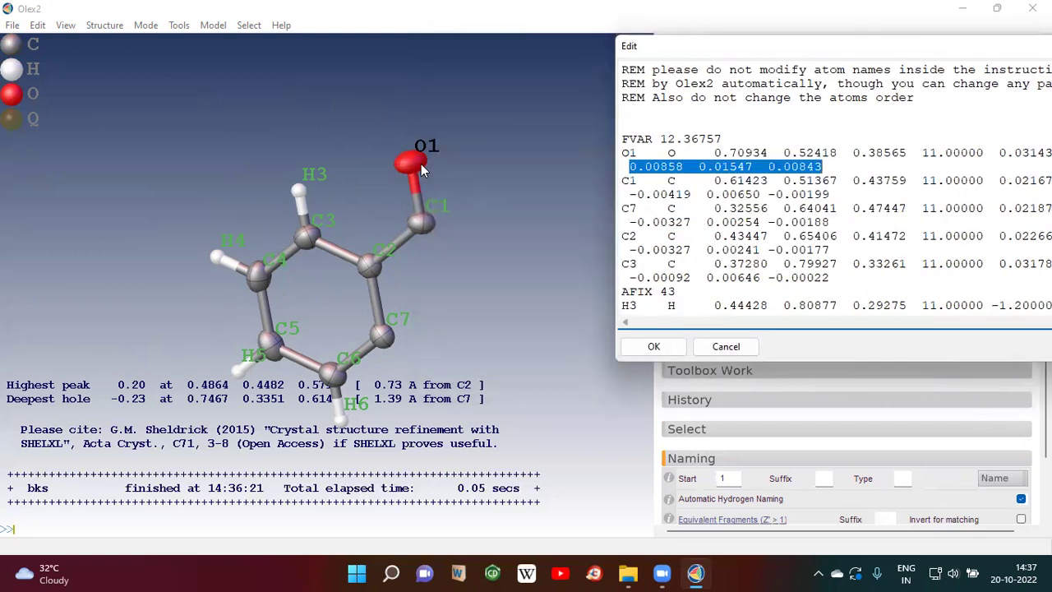
{"action": "left_click", "coordinate": [465, 200]}
{"action": "left_click_drag", "start_coordinate": [986, 59], "coordinate": [632, 66]}
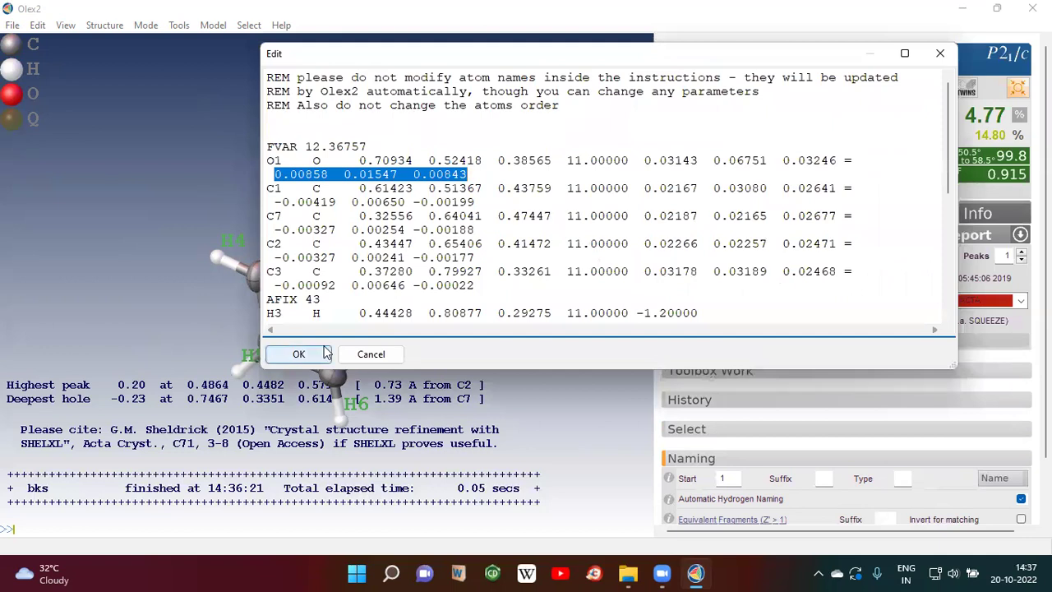
{"action": "left_click", "coordinate": [298, 353]}
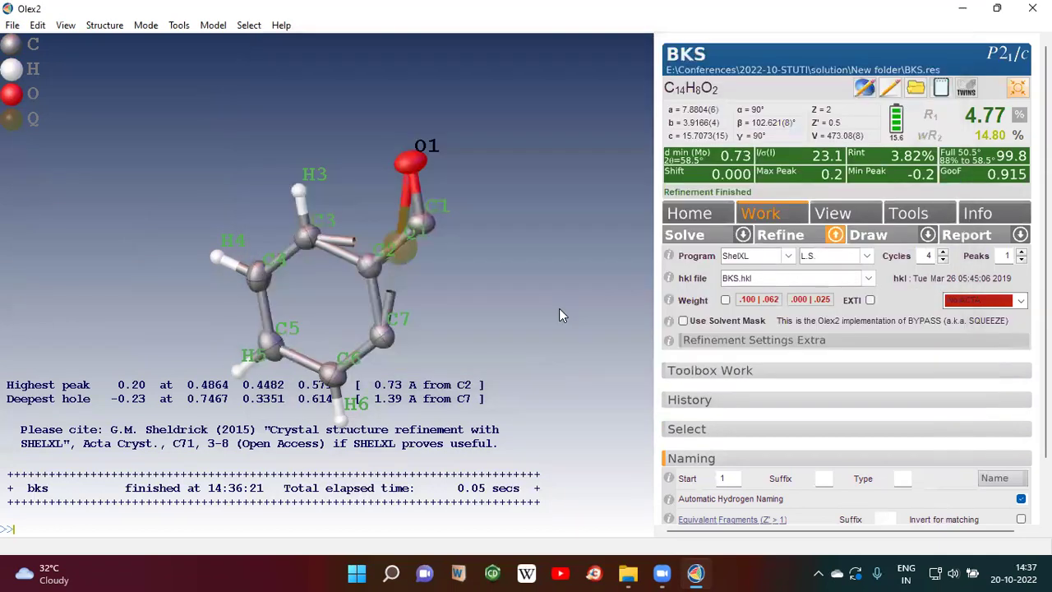
- Switch the refinement setting from No ACTA to ACTA and refine the structure with ShelXL
{"action": "left_click_drag", "start_coordinate": [546, 300], "coordinate": [547, 331]}
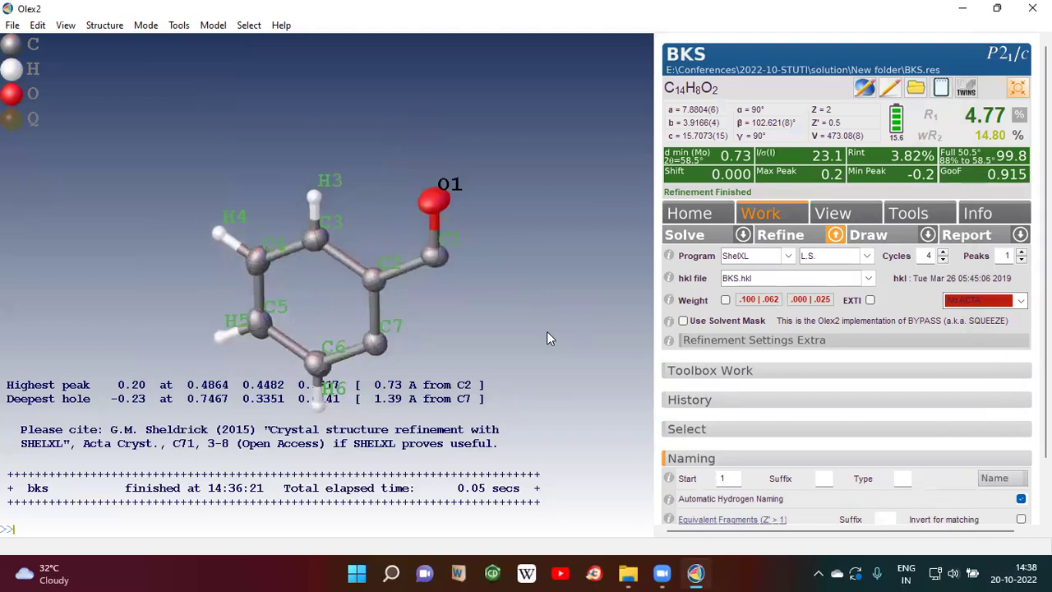
{"action": "left_click", "coordinate": [1020, 236]}
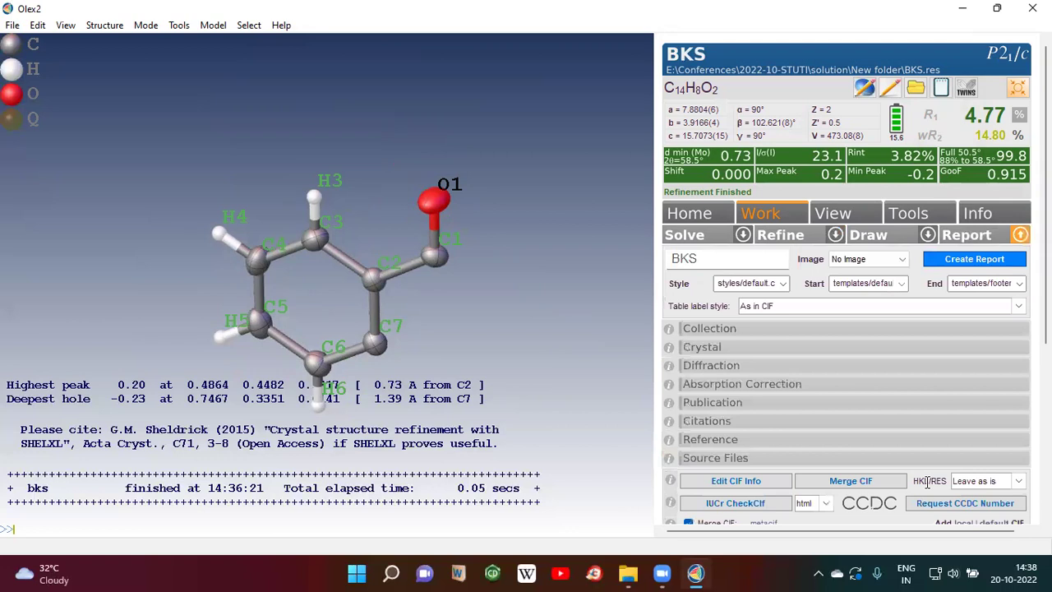
{"action": "left_click", "coordinate": [835, 236]}
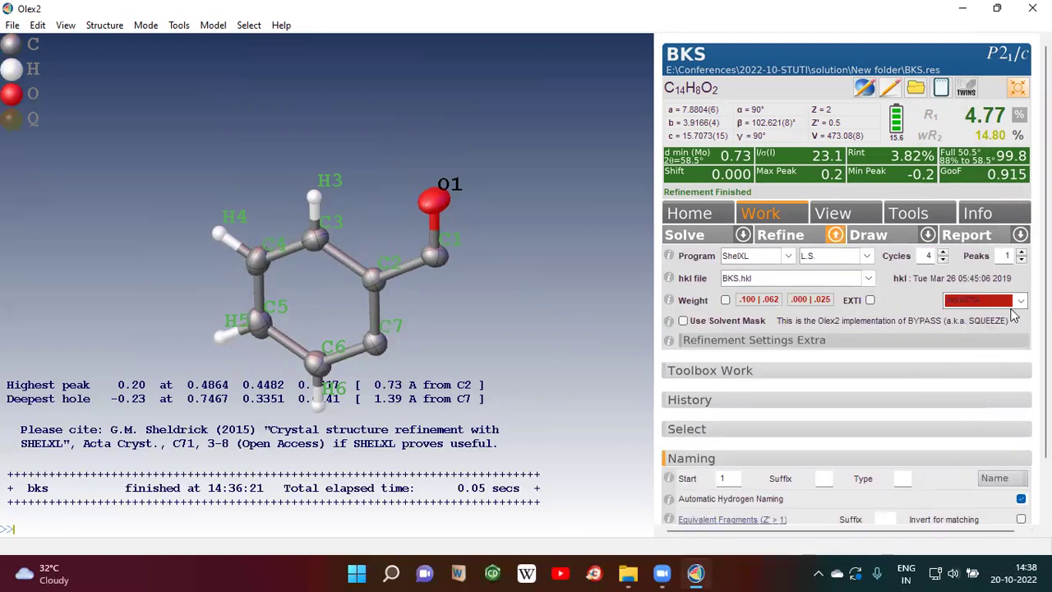
{"action": "left_click", "coordinate": [982, 301]}
{"action": "left_click", "coordinate": [982, 330]}
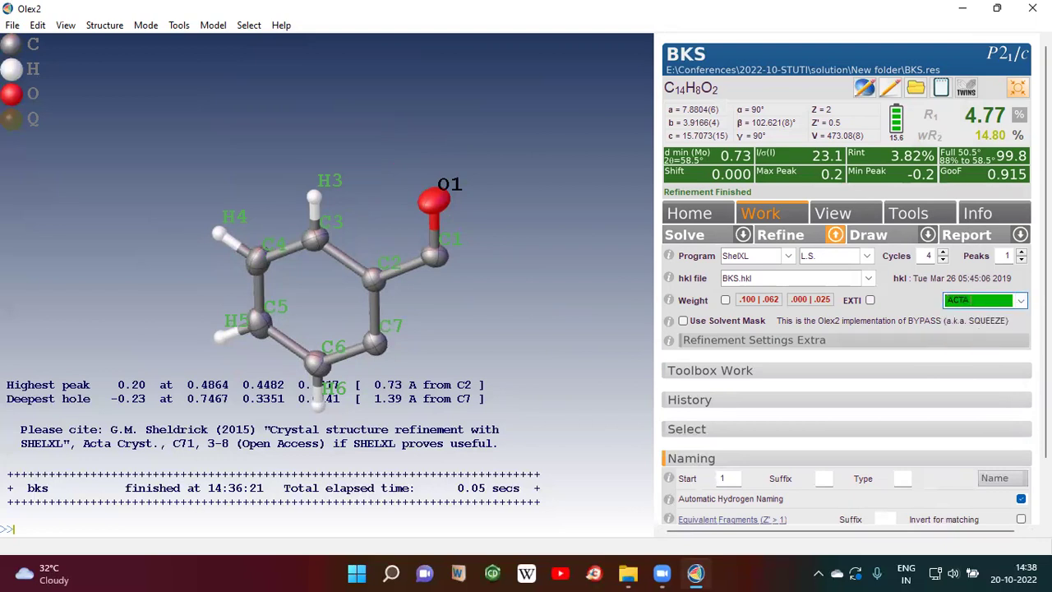
{"action": "left_click", "coordinate": [787, 240]}
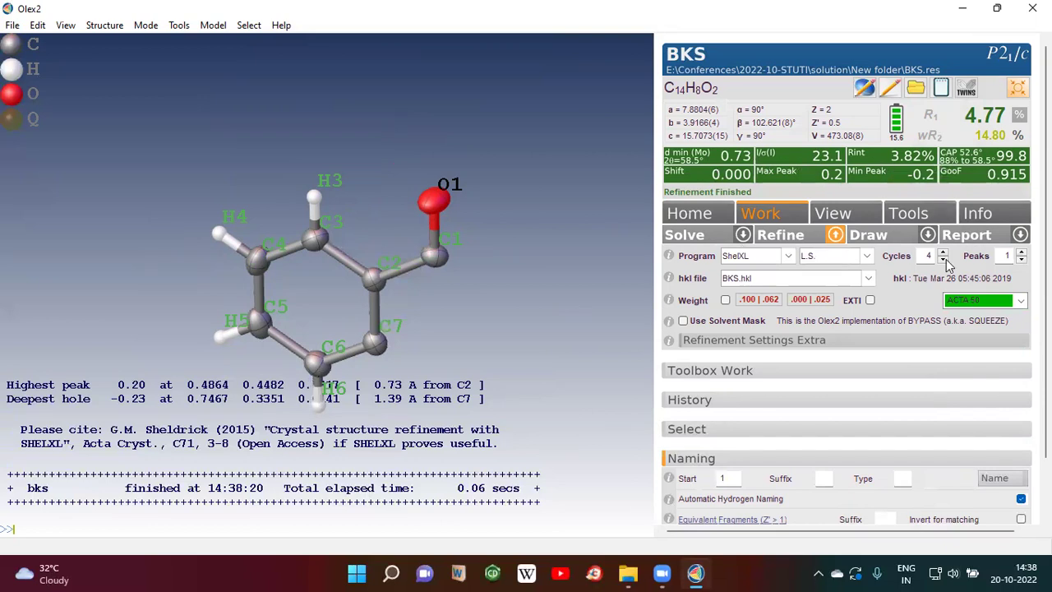
- Resolve the report's CIF conflicts with the BKS.cif_od values for radiation wavelength, measured fraction theta max and theta full
{"action": "left_click", "coordinate": [1020, 236]}
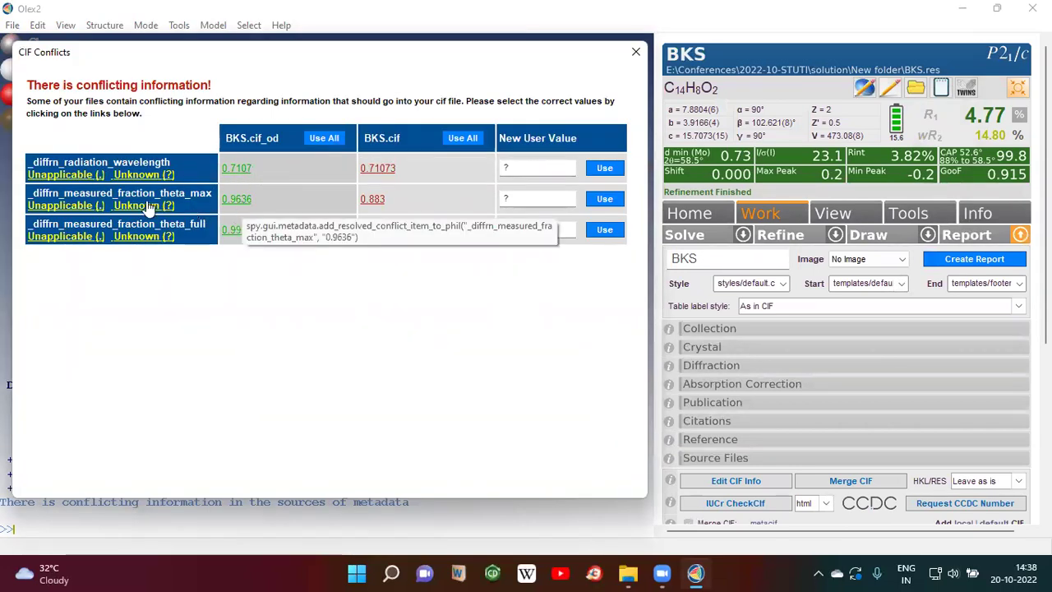
{"action": "left_click", "coordinate": [238, 169]}
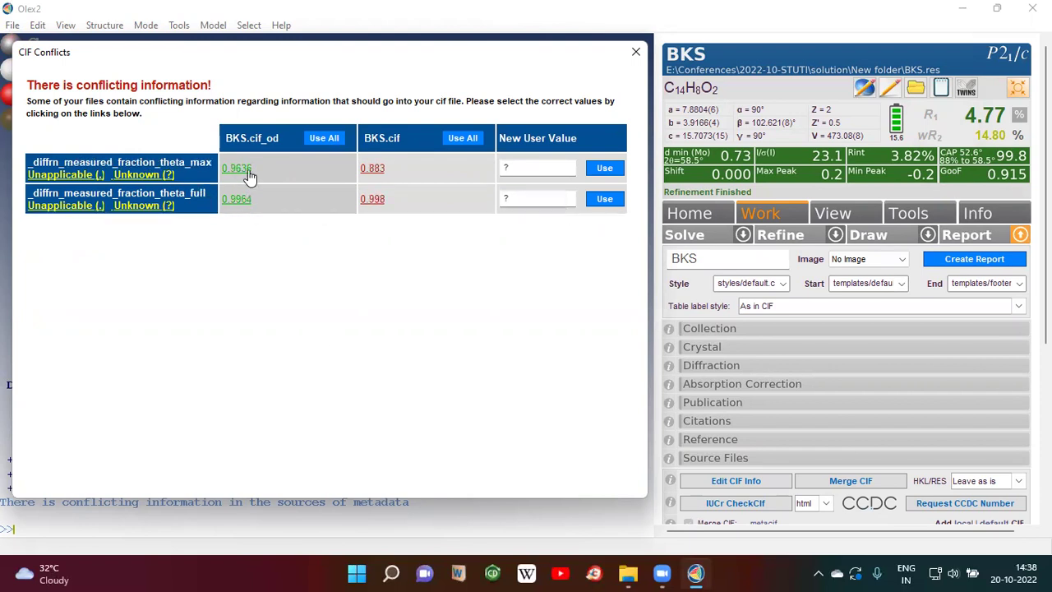
{"action": "left_click", "coordinate": [246, 173]}
{"action": "left_click", "coordinate": [237, 172]}
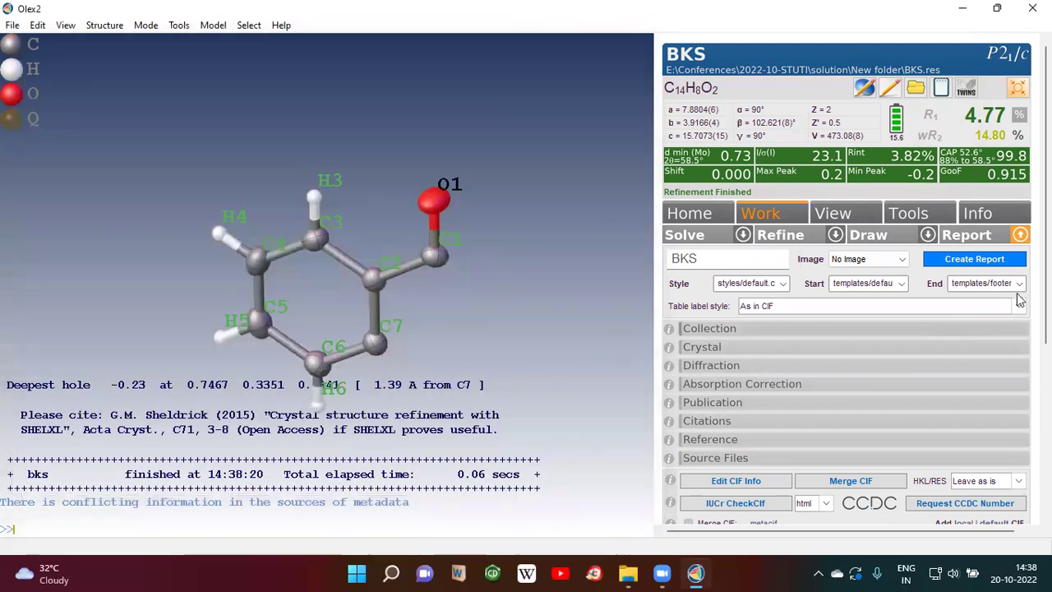
- Enter the crystal size in the report's crystal details as 0.3 × 0.25 × 0.12
{"action": "left_click", "coordinate": [729, 332]}
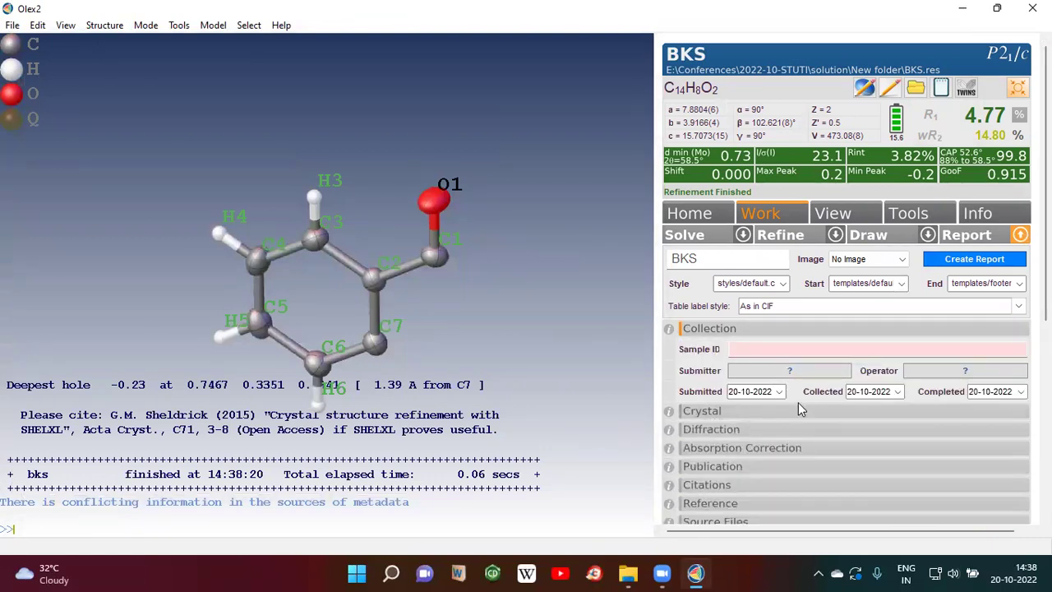
{"action": "scroll", "coordinate": [921, 444], "scroll_direction": "down", "scroll_amount": 3}
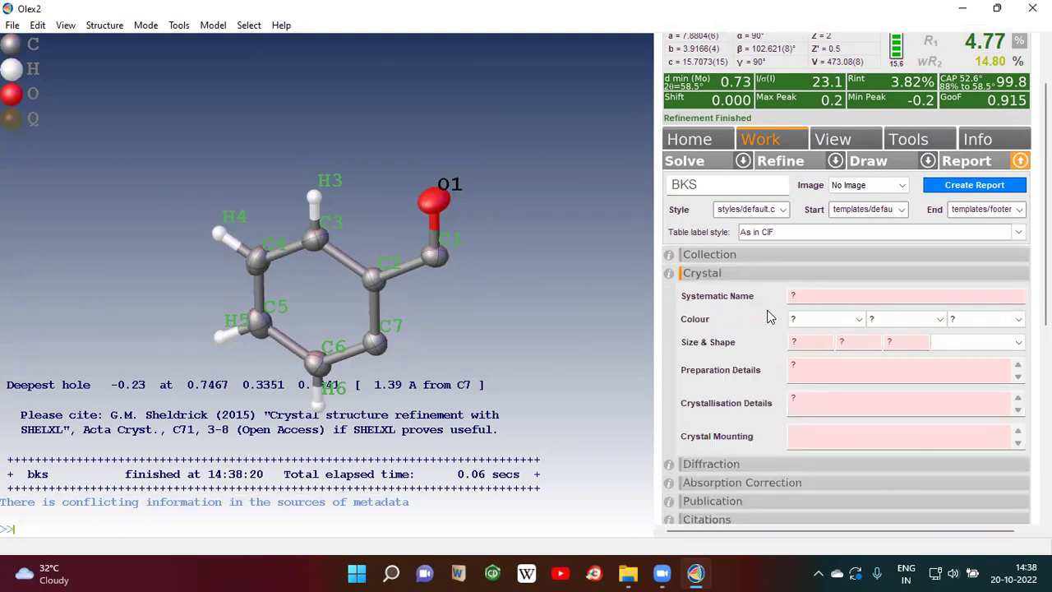
{"action": "left_click", "coordinate": [860, 320]}
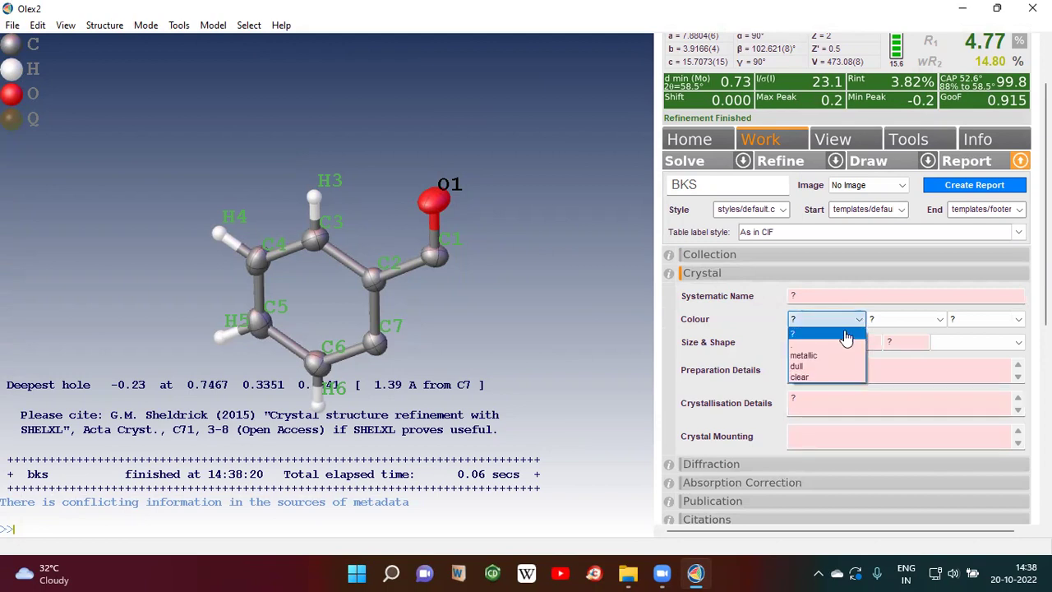
{"action": "left_click", "coordinate": [939, 320]}
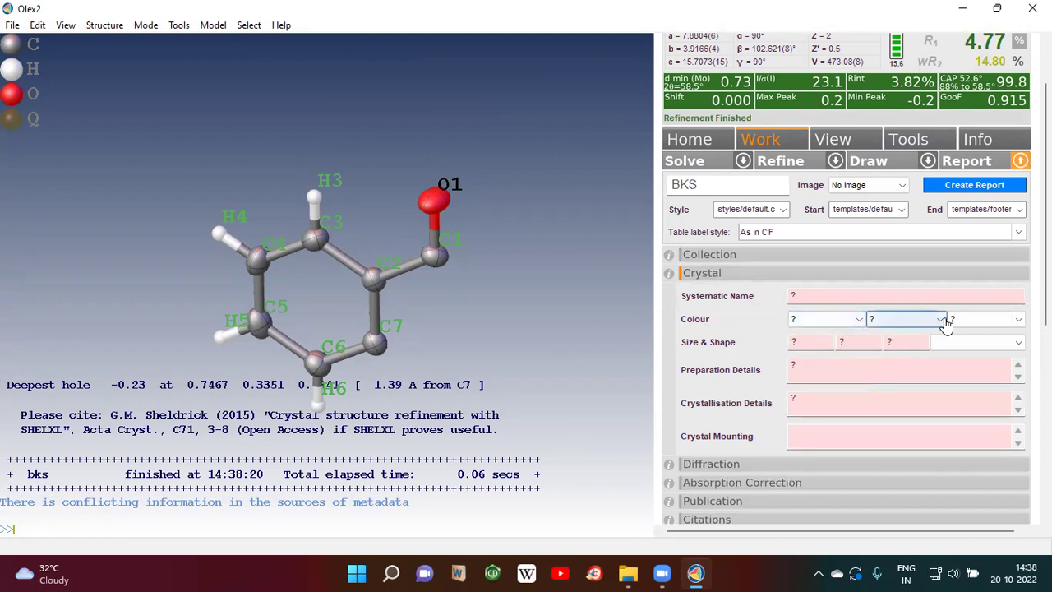
{"action": "left_click", "coordinate": [812, 347]}
{"action": "type", "text": "0.3"}
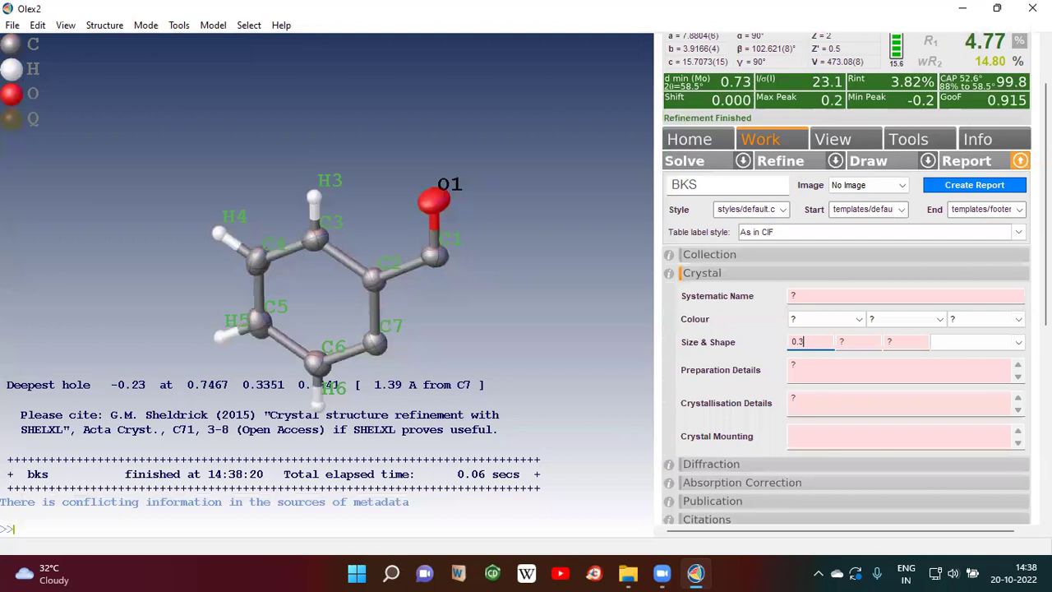
{"action": "left_click", "coordinate": [859, 345]}
{"action": "type", "text": "0"}
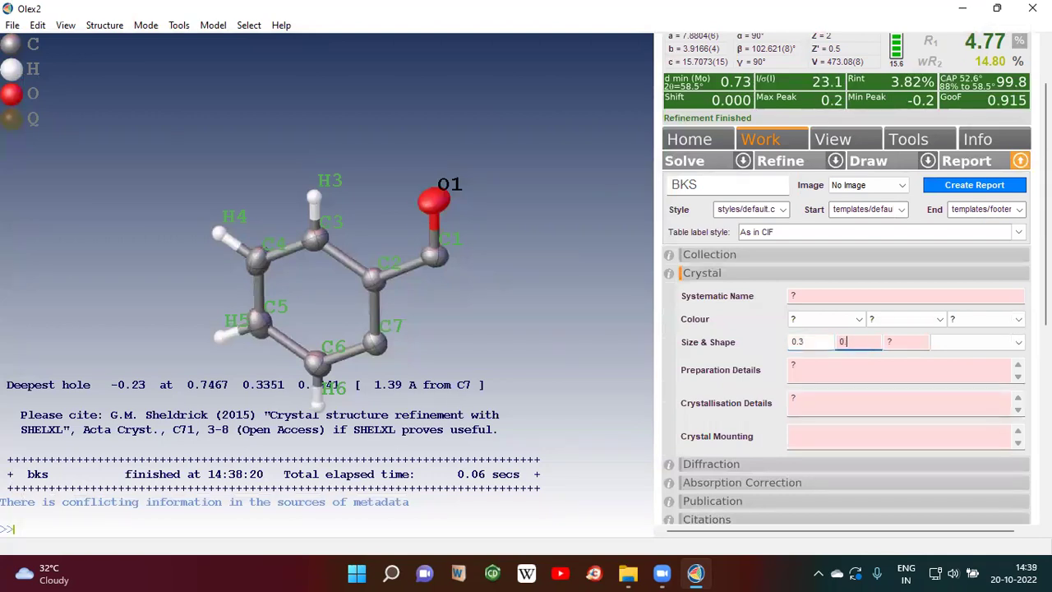
{"action": "left_click", "coordinate": [894, 343]}
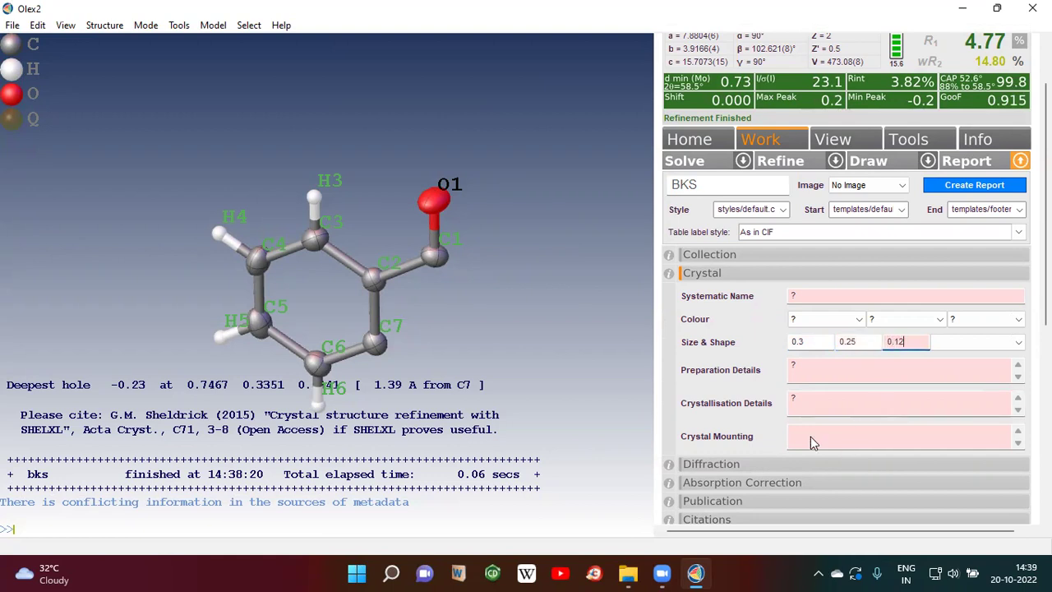
- Describe the crystal colour as clear and white, leaving the middle colour modifier unspecified
{"action": "left_click", "coordinate": [830, 319]}
{"action": "left_click", "coordinate": [828, 377]}
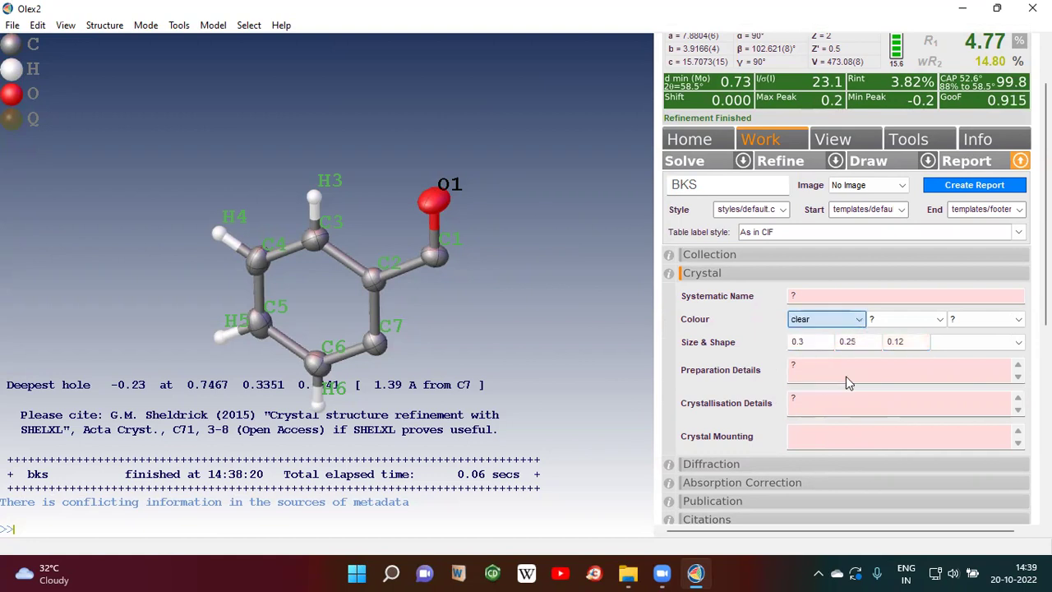
{"action": "left_click", "coordinate": [940, 320]}
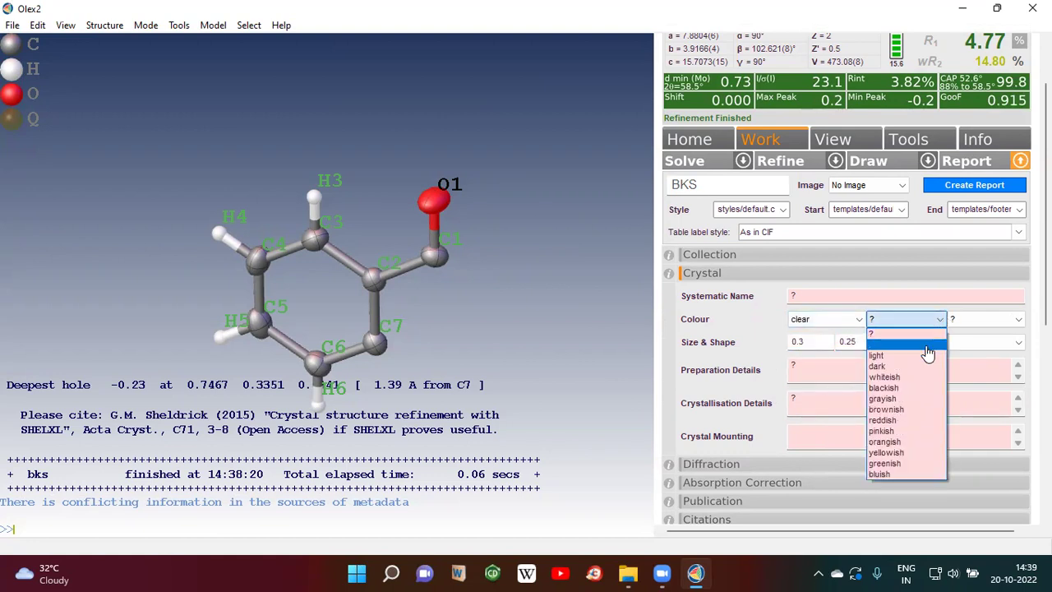
{"action": "left_click", "coordinate": [1019, 320]}
{"action": "left_click", "coordinate": [1019, 321]}
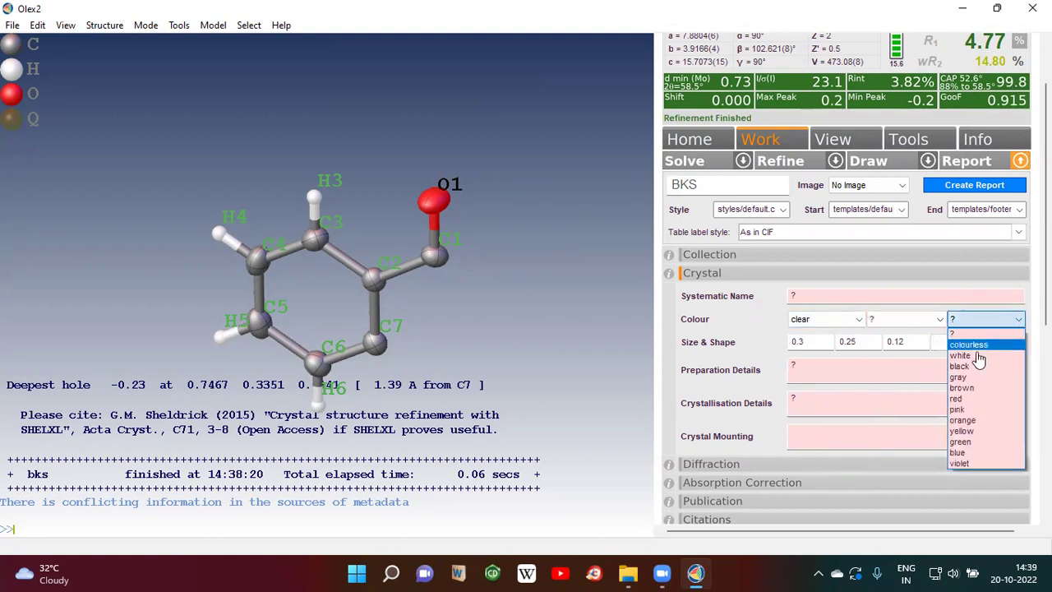
{"action": "left_click", "coordinate": [963, 356]}
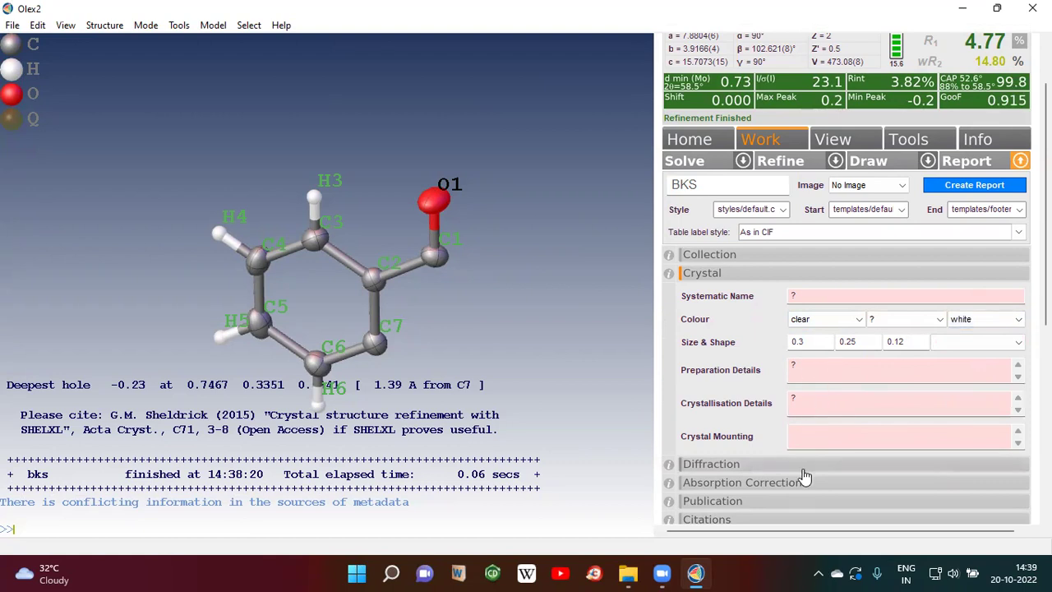
- Collapse the crystal details, create the BKS structure report, and review its crystal data and refinement table
{"action": "scroll", "coordinate": [808, 474], "scroll_direction": "down", "scroll_amount": 3}
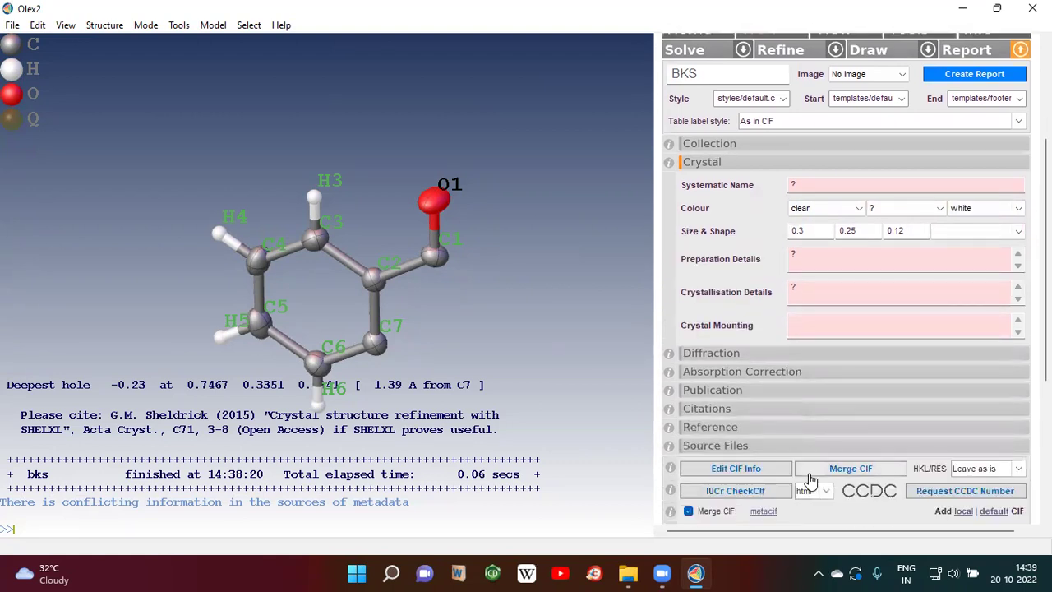
{"action": "scroll", "coordinate": [808, 473], "scroll_direction": "up", "scroll_amount": 3}
{"action": "left_click", "coordinate": [764, 272]}
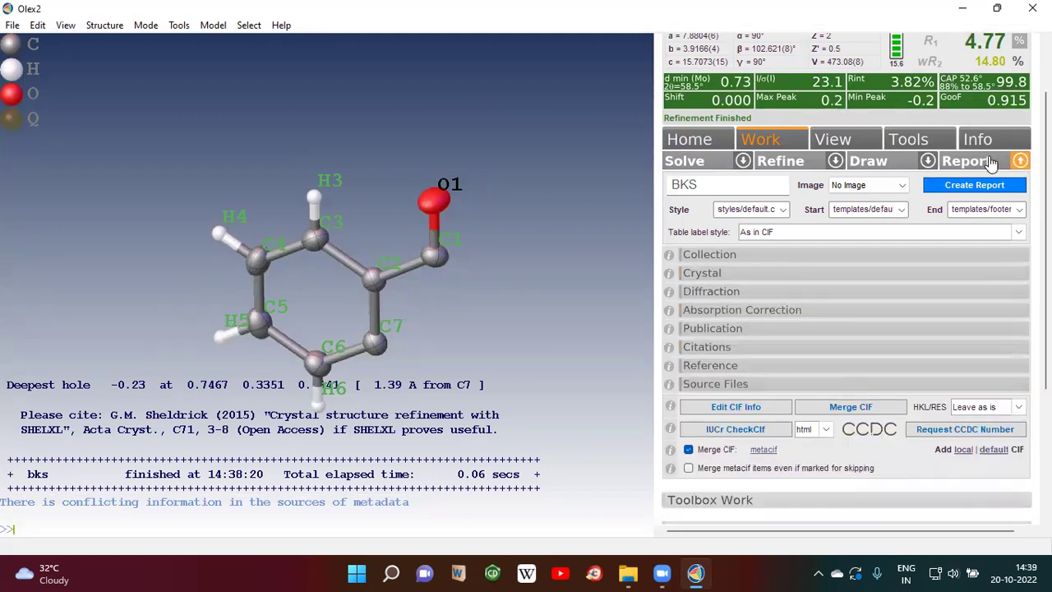
{"action": "left_click", "coordinate": [974, 185]}
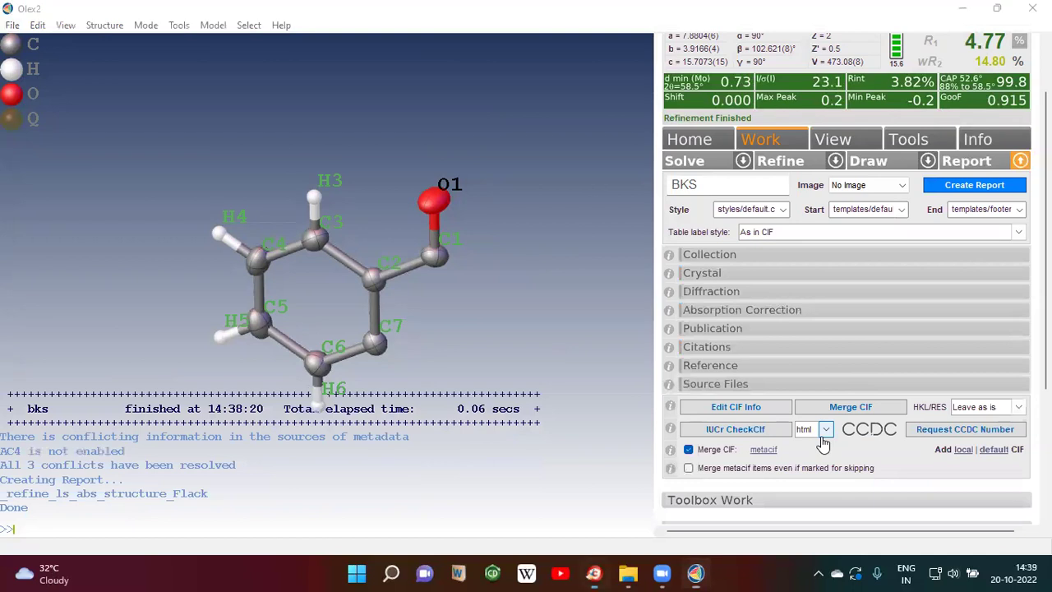
{"action": "scroll", "coordinate": [648, 361], "scroll_direction": "down", "scroll_amount": 3}
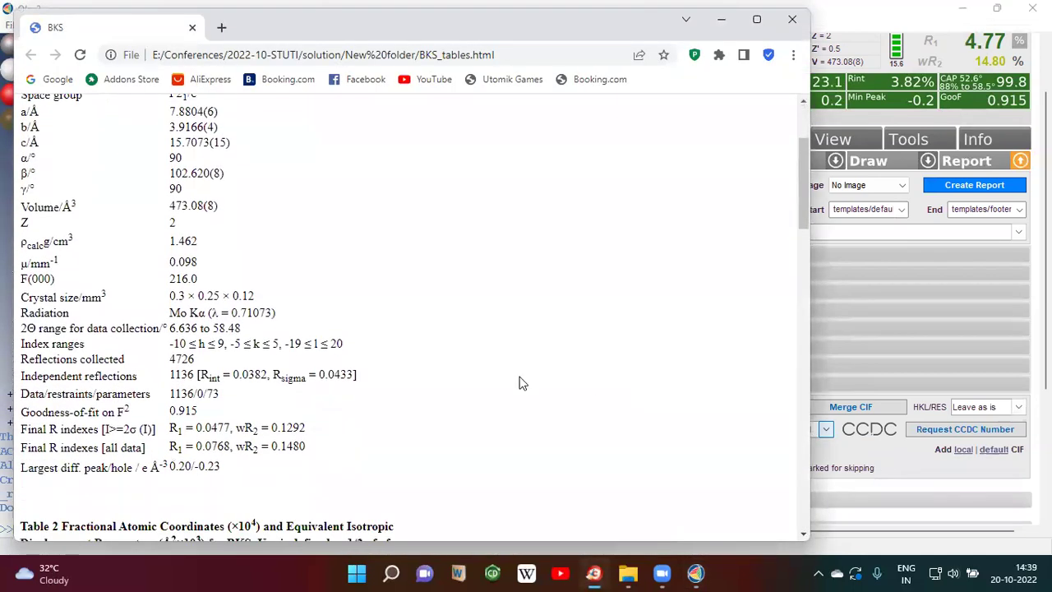
- Review the BKS report's crystal data, bond length and bond angle tables, highlight the space group, and minimise the report window
{"action": "scroll", "coordinate": [416, 320], "scroll_direction": "up", "scroll_amount": 2}
{"action": "scroll", "coordinate": [416, 321], "scroll_direction": "down", "scroll_amount": 1}
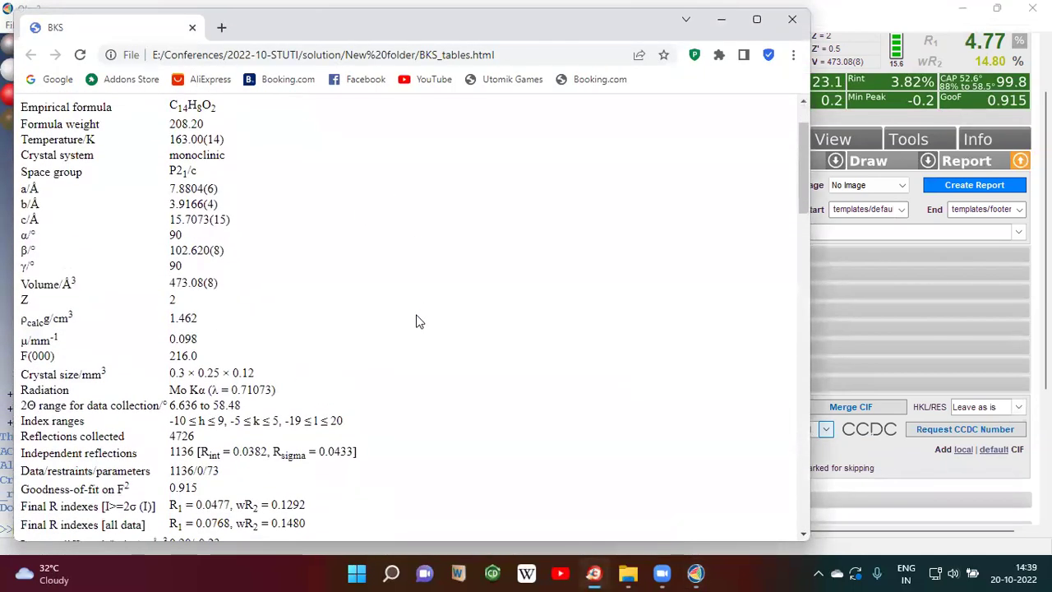
{"action": "scroll", "coordinate": [416, 320], "scroll_direction": "down", "scroll_amount": 2}
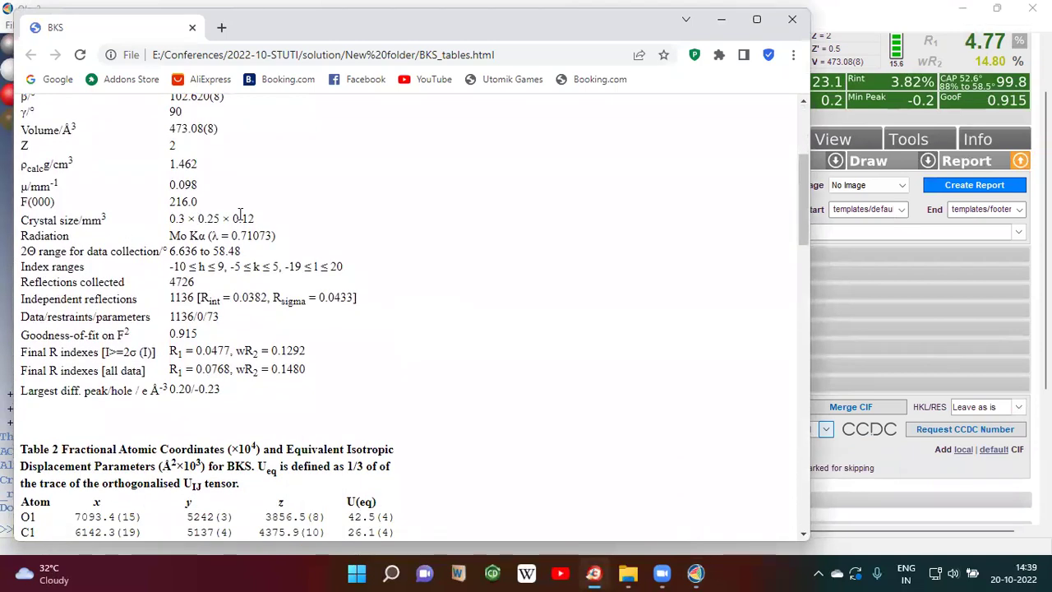
{"action": "scroll", "coordinate": [460, 383], "scroll_direction": "down", "scroll_amount": 15}
{"action": "scroll", "coordinate": [460, 383], "scroll_direction": "down", "scroll_amount": 6}
{"action": "scroll", "coordinate": [460, 377], "scroll_direction": "up", "scroll_amount": 9}
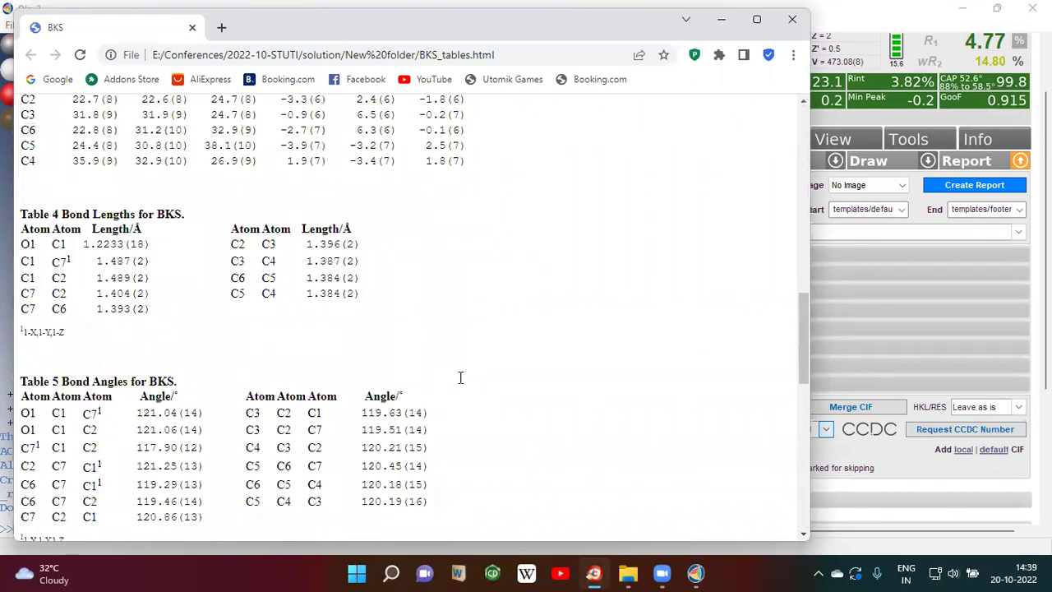
{"action": "scroll", "coordinate": [460, 377], "scroll_direction": "up", "scroll_amount": 12}
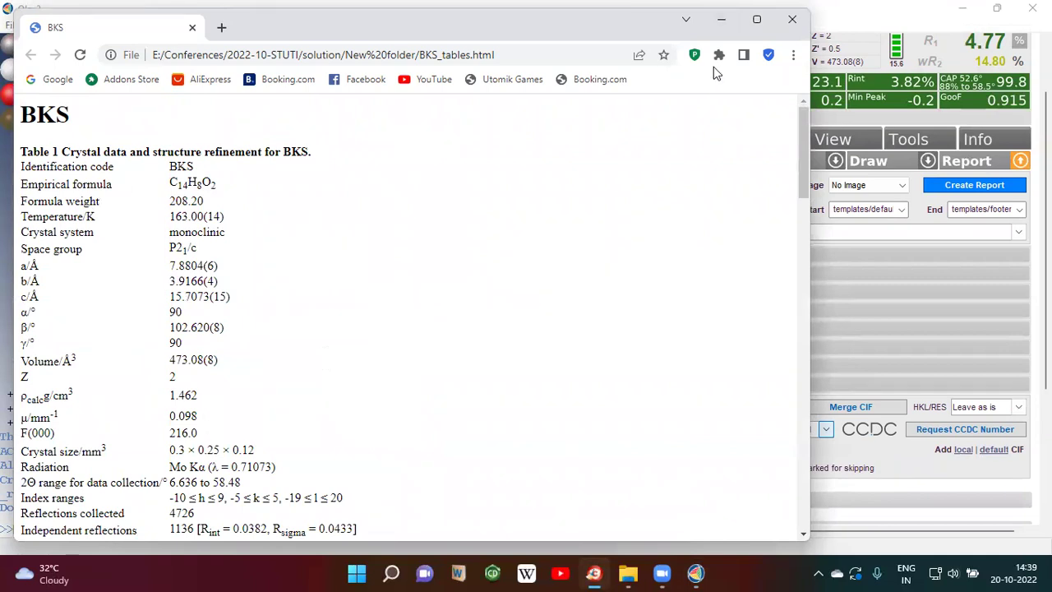
{"action": "left_click_drag", "start_coordinate": [203, 252], "coordinate": [170, 251]}
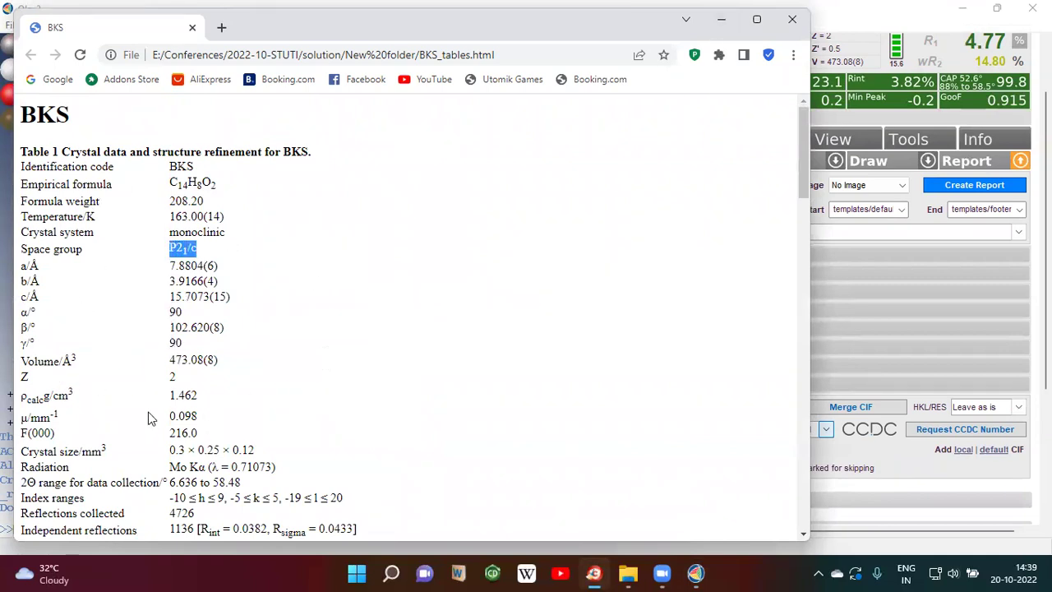
{"action": "left_click", "coordinate": [721, 22]}
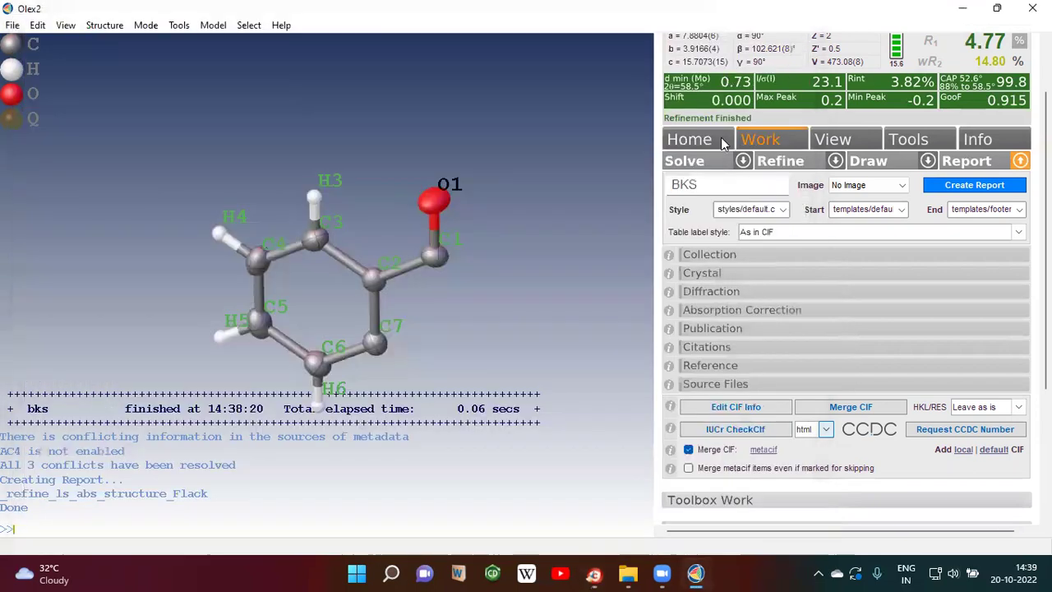
- Open the BKS instruction file for editing and examine its CELL, ZERR and SFAC lines
{"action": "scroll", "coordinate": [963, 324], "scroll_direction": "up", "scroll_amount": 2}
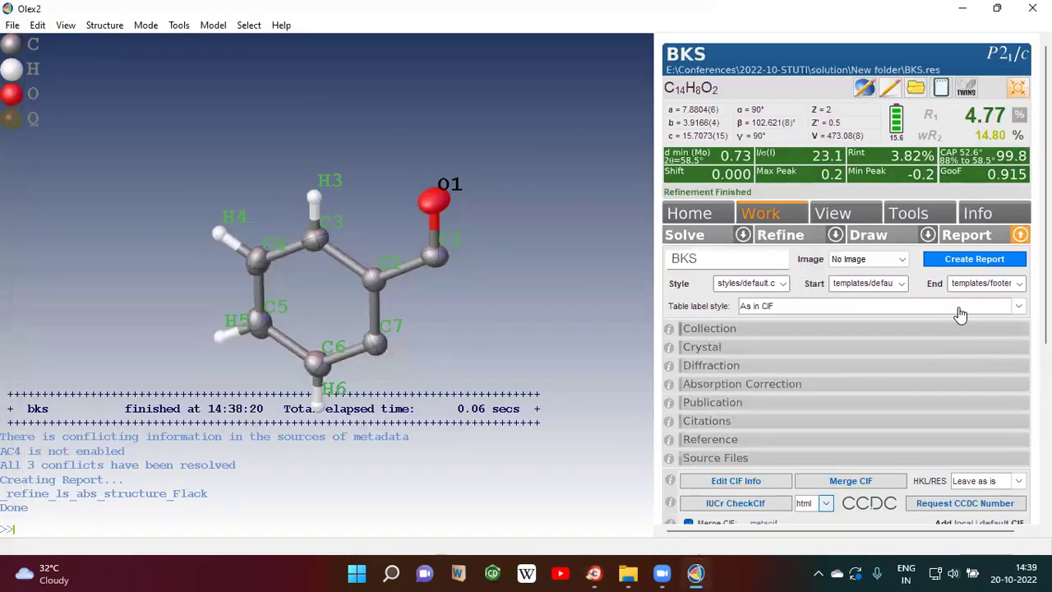
{"action": "left_click", "coordinate": [890, 89]}
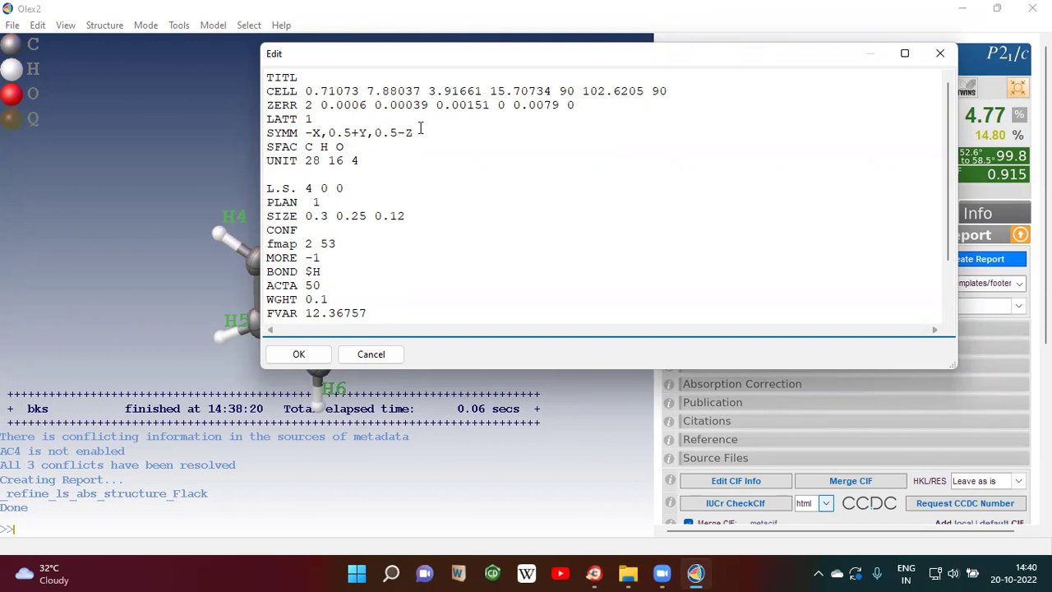
{"action": "mouse_move", "coordinate": [305, 91]}
{"action": "left_mouse_down"}
{"action": "mouse_move", "coordinate": [355, 90]}
{"action": "mouse_move", "coordinate": [313, 106]}
{"action": "left_mouse_up"}
{"action": "left_click", "coordinate": [352, 105]}
{"action": "double_click", "coordinate": [571, 105]}
{"action": "double_click", "coordinate": [658, 91]}
{"action": "left_click", "coordinate": [630, 174]}
{"action": "left_click_drag", "start_coordinate": [304, 147], "coordinate": [345, 147]}
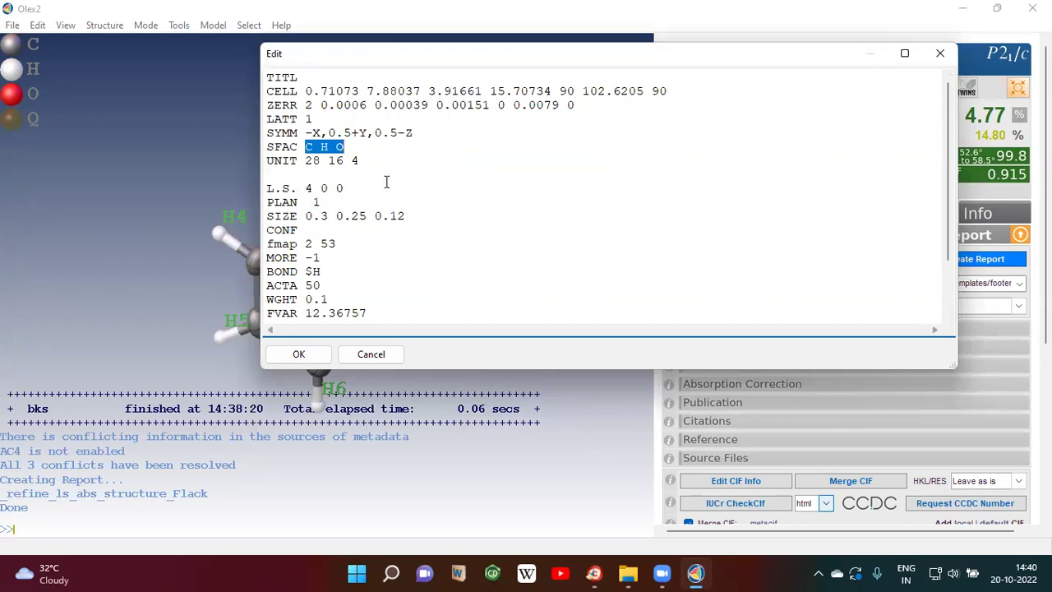
- Compare each element in the SFAC line with its atom count in the UNIT line
{"action": "left_click", "coordinate": [317, 161]}
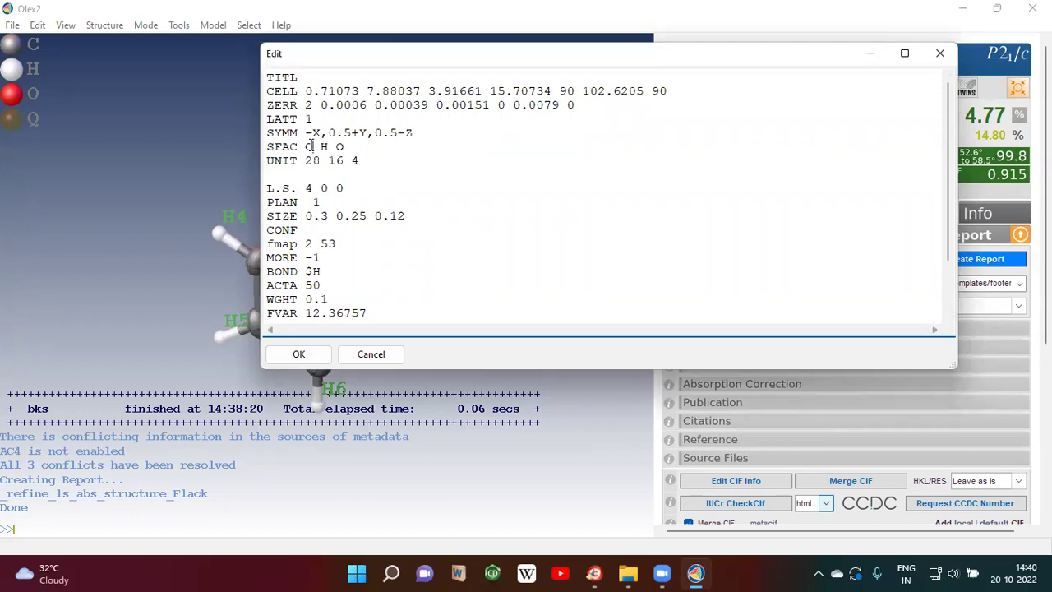
{"action": "left_click_drag", "start_coordinate": [319, 161], "coordinate": [309, 161]}
{"action": "left_click", "coordinate": [313, 146]}
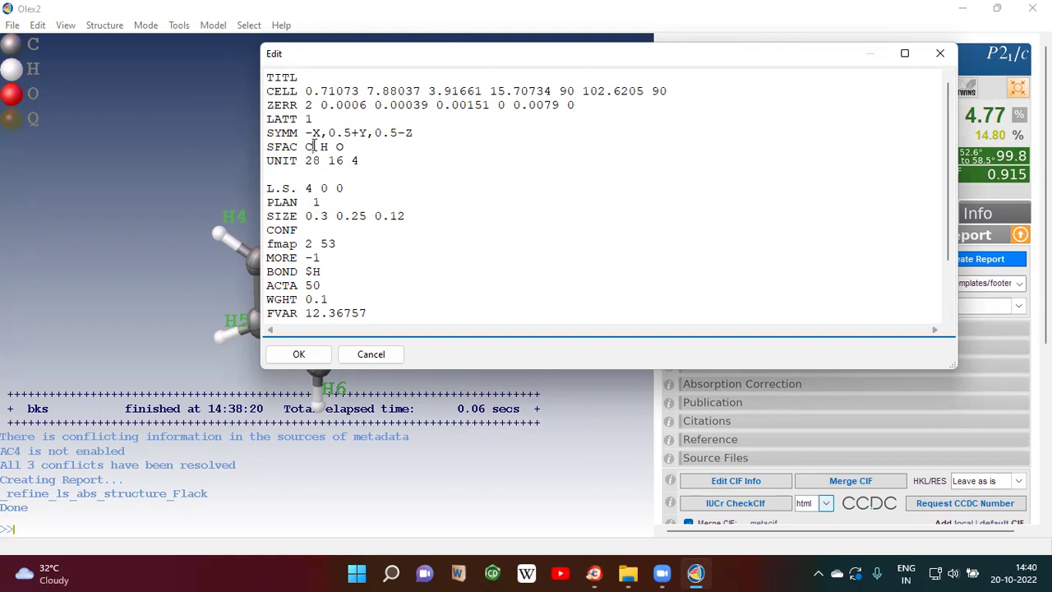
{"action": "double_click", "coordinate": [332, 161]}
{"action": "left_click", "coordinate": [326, 147]}
{"action": "double_click", "coordinate": [355, 160]}
{"action": "left_click", "coordinate": [343, 147]}
{"action": "left_click", "coordinate": [362, 160]}
{"action": "left_click_drag", "start_coordinate": [347, 146], "coordinate": [307, 148]}
{"action": "left_click_drag", "start_coordinate": [370, 161], "coordinate": [305, 162]}
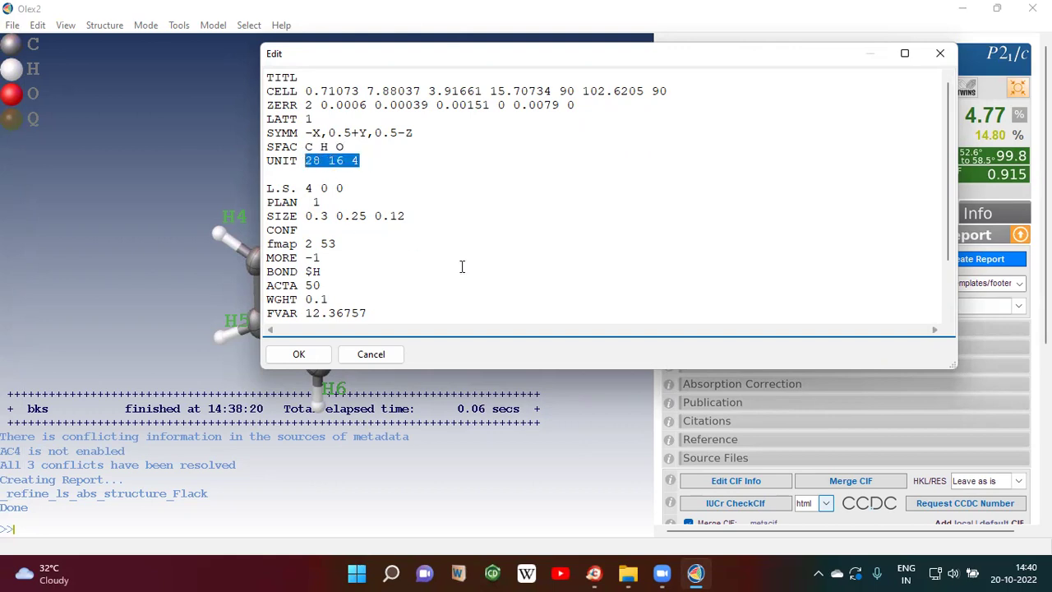
- Accept the instruction file, create the BKS report again, and close the report's browser window
{"action": "left_click", "coordinate": [299, 354]}
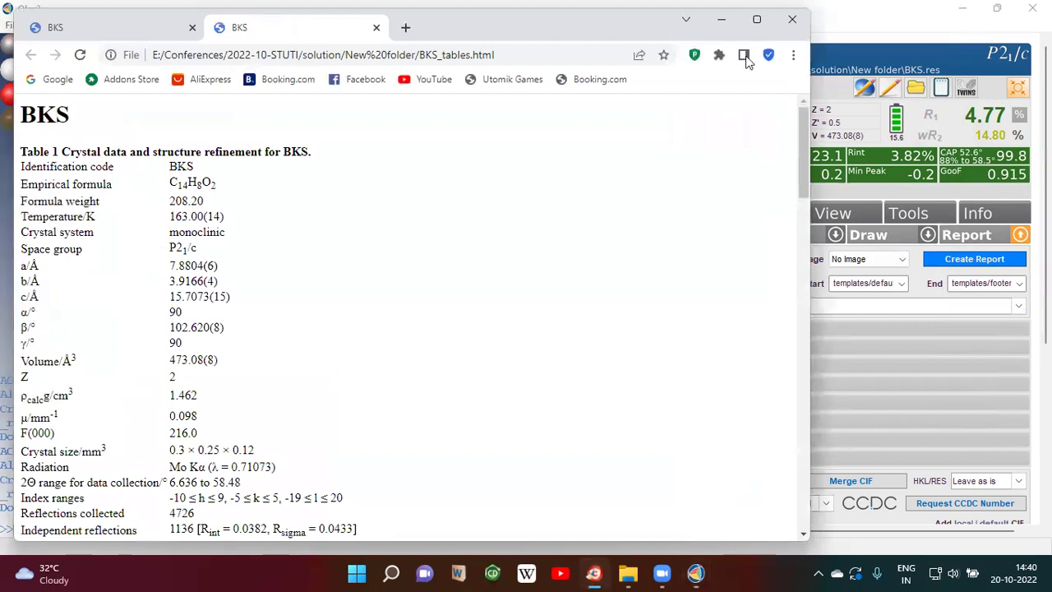
{"action": "left_click", "coordinate": [791, 19]}
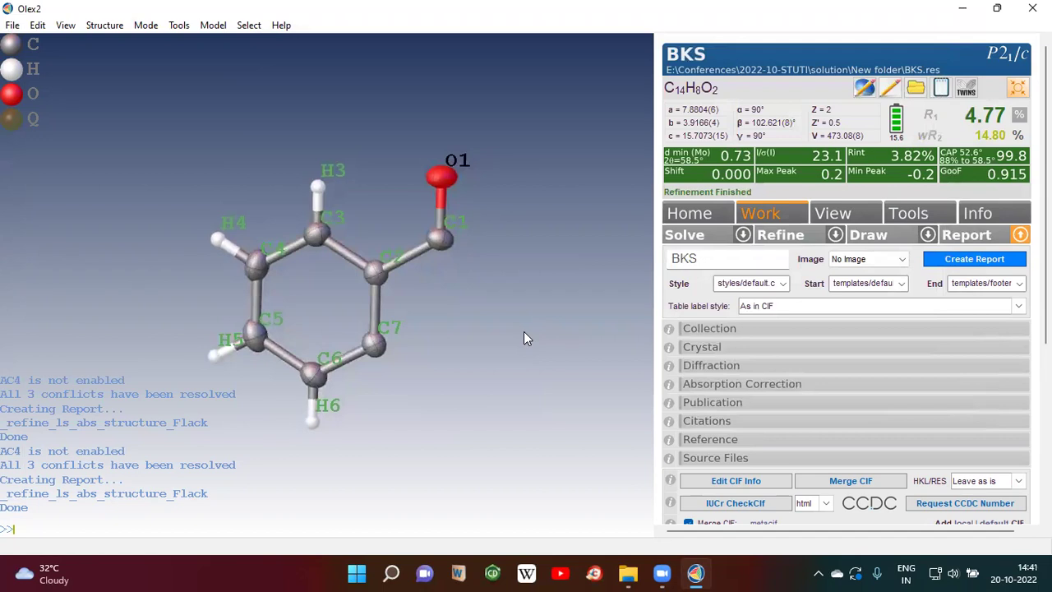
- Open the folder containing the BKS structure files and open BKS.cif in Mercury
{"action": "left_click", "coordinate": [916, 88]}
{"action": "left_click", "coordinate": [978, 72]}
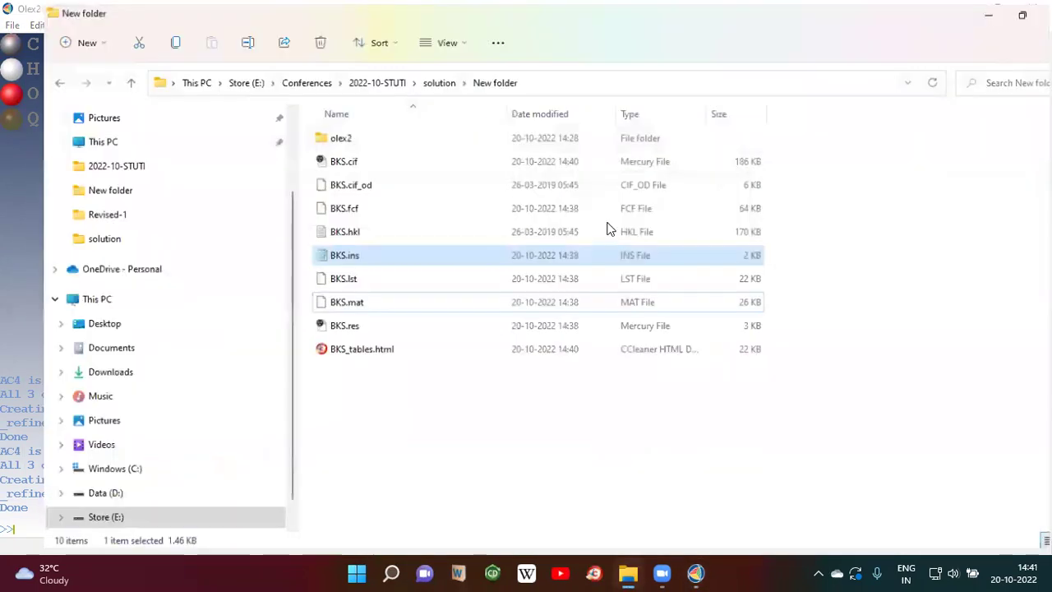
{"action": "double_click", "coordinate": [315, 163]}
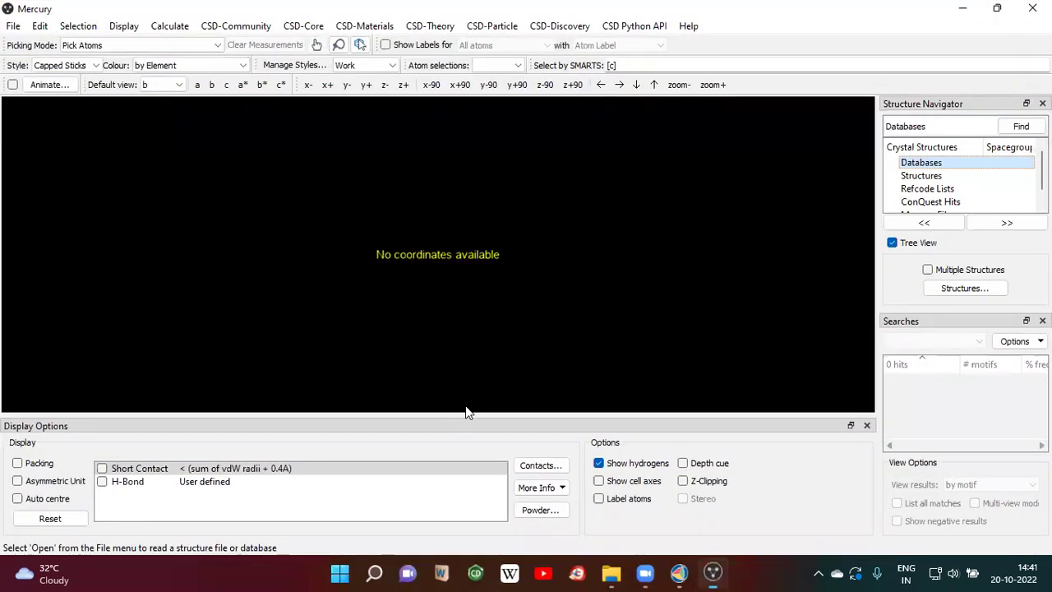
- Inspect the BKS molecule in Mercury with atom labels switched on and off and cell axes shown, and close Mercury
{"action": "left_click_drag", "start_coordinate": [557, 243], "coordinate": [511, 255]}
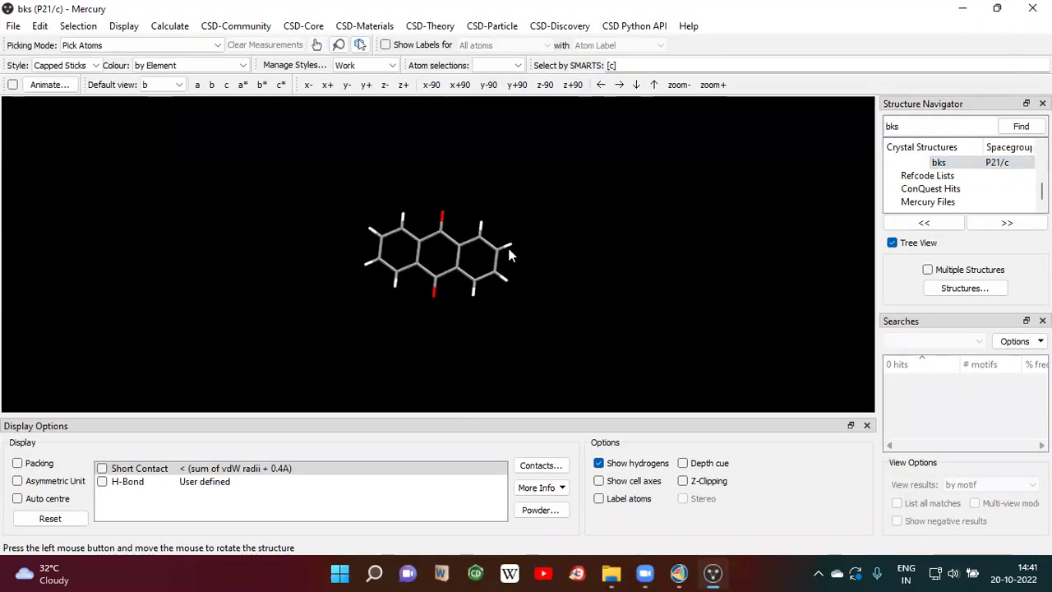
{"action": "left_click", "coordinate": [598, 498]}
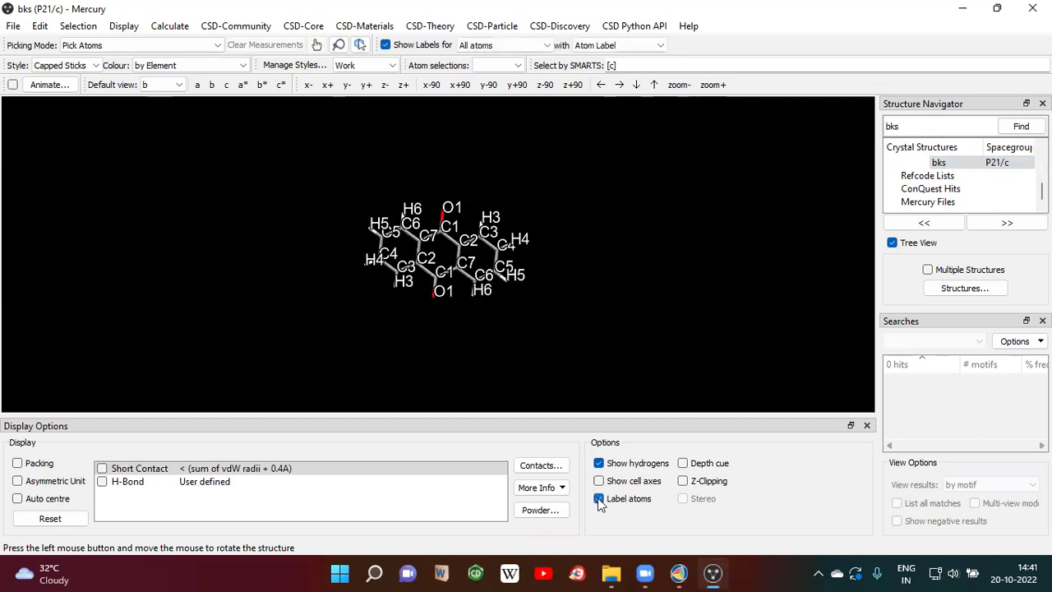
{"action": "left_click", "coordinate": [599, 499]}
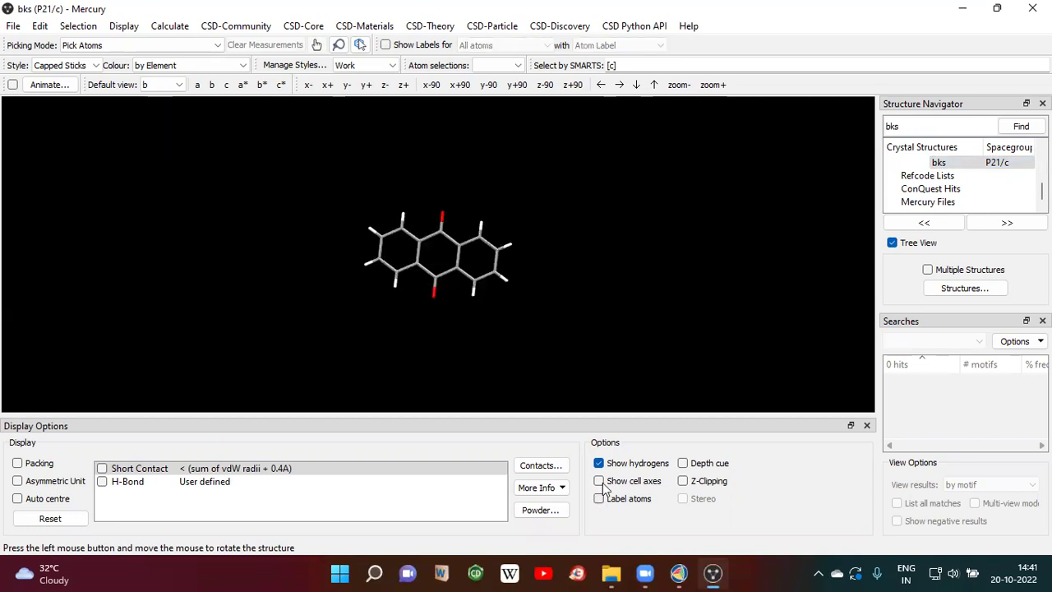
{"action": "left_click", "coordinate": [599, 481]}
{"action": "mouse_move", "coordinate": [500, 277]}
{"action": "left_mouse_down"}
{"action": "mouse_move", "coordinate": [579, 302]}
{"action": "mouse_move", "coordinate": [450, 256]}
{"action": "left_mouse_up"}
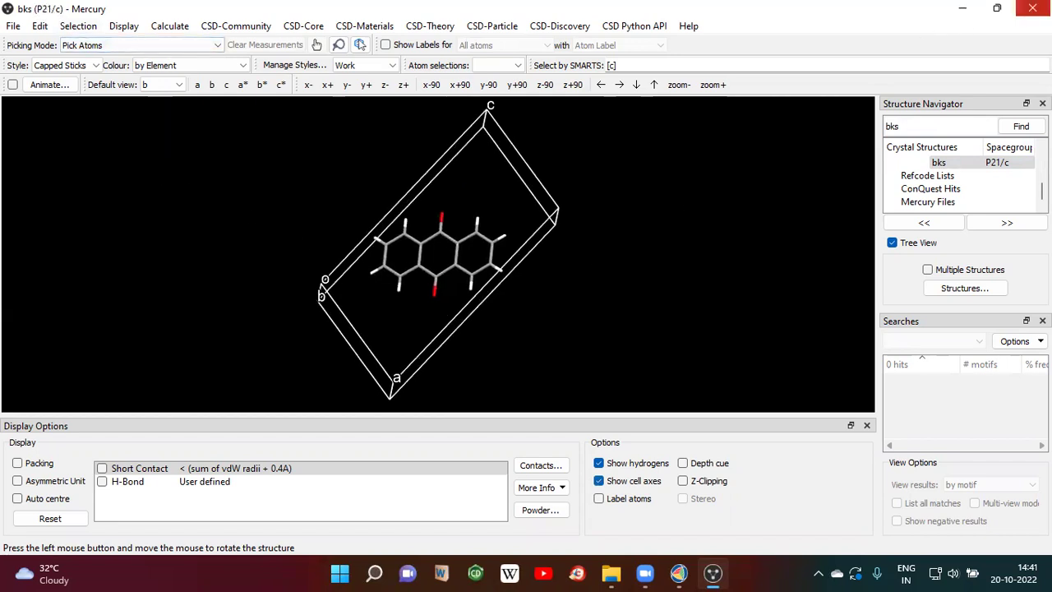
{"action": "left_click", "coordinate": [1031, 8]}
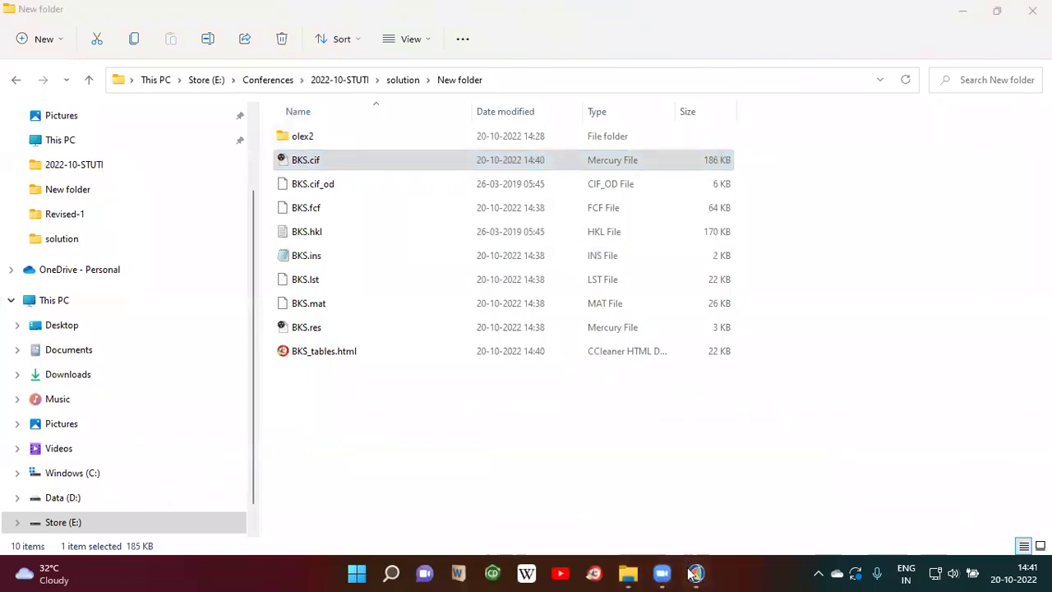
- Switch back to Olex2, close the BKS structure file and exit the program
{"action": "left_click", "coordinate": [695, 572]}
{"action": "left_click", "coordinate": [13, 25]}
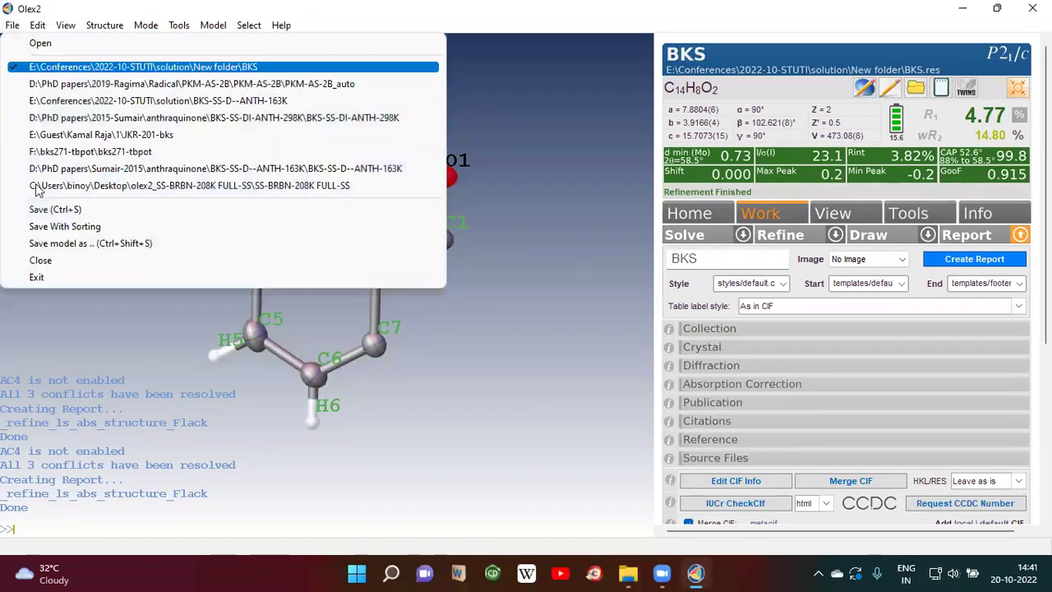
{"action": "left_click", "coordinate": [41, 260]}
{"action": "left_click", "coordinate": [13, 25]}
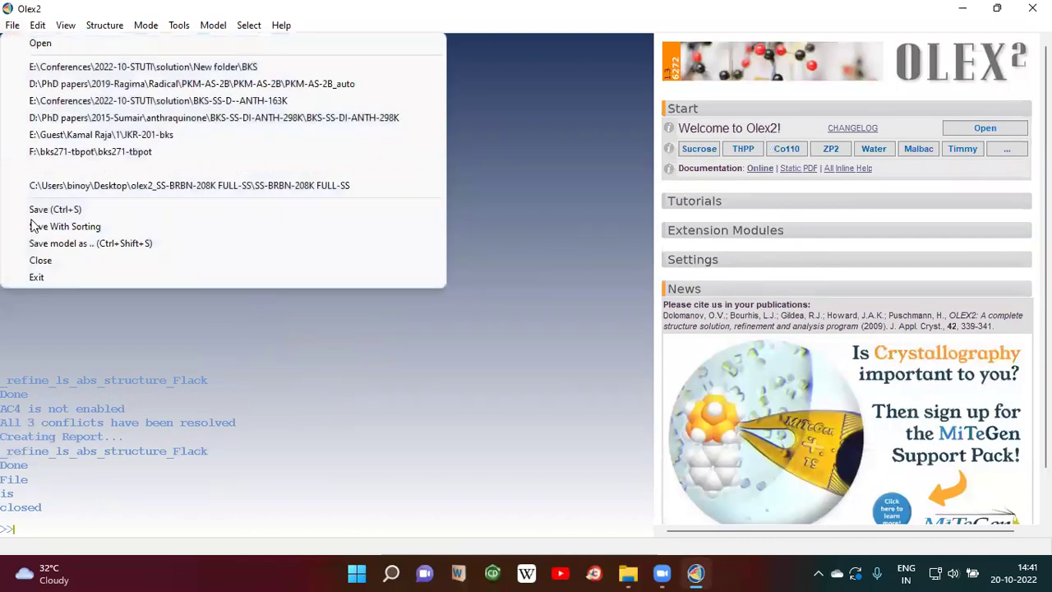
{"action": "left_click", "coordinate": [40, 279]}
{"action": "left_click", "coordinate": [495, 321]}
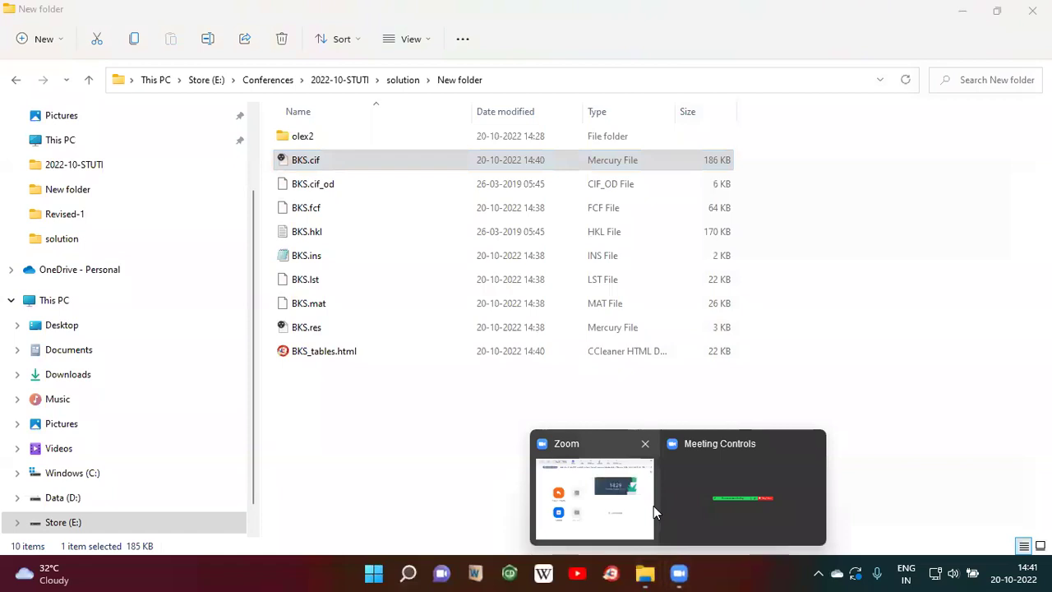